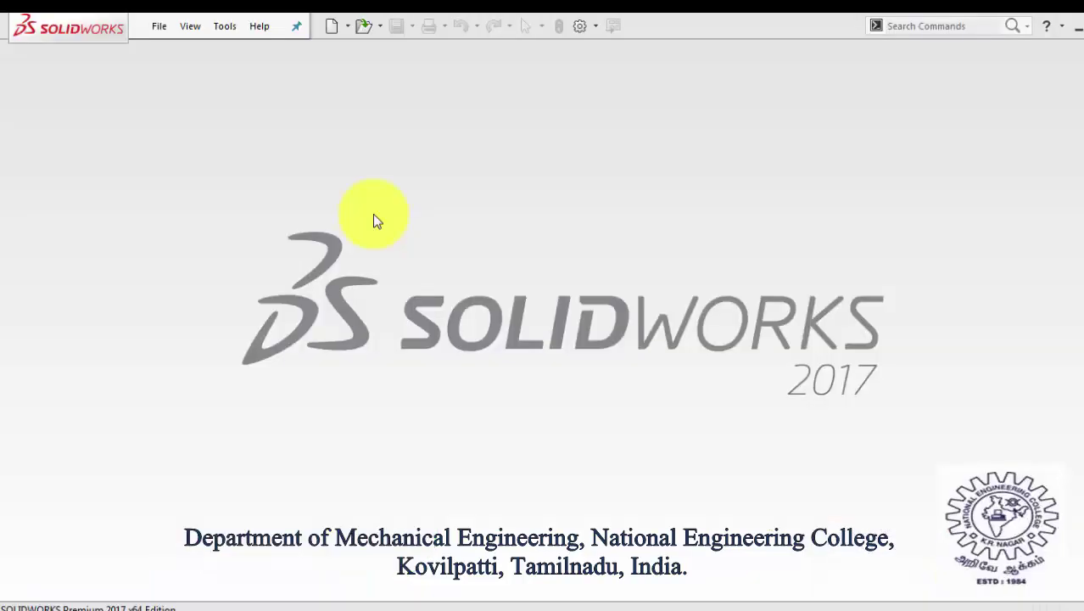
# - Create a new part, Part16, and start a sketch on the Top Plane
pyautogui.click(332, 25)
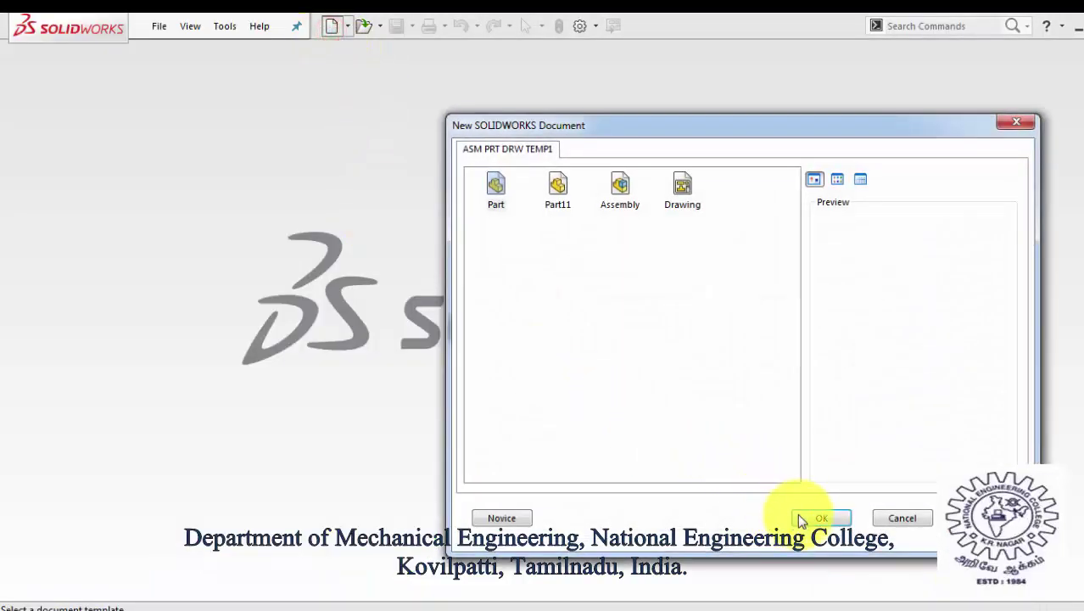
pyautogui.click(802, 517)
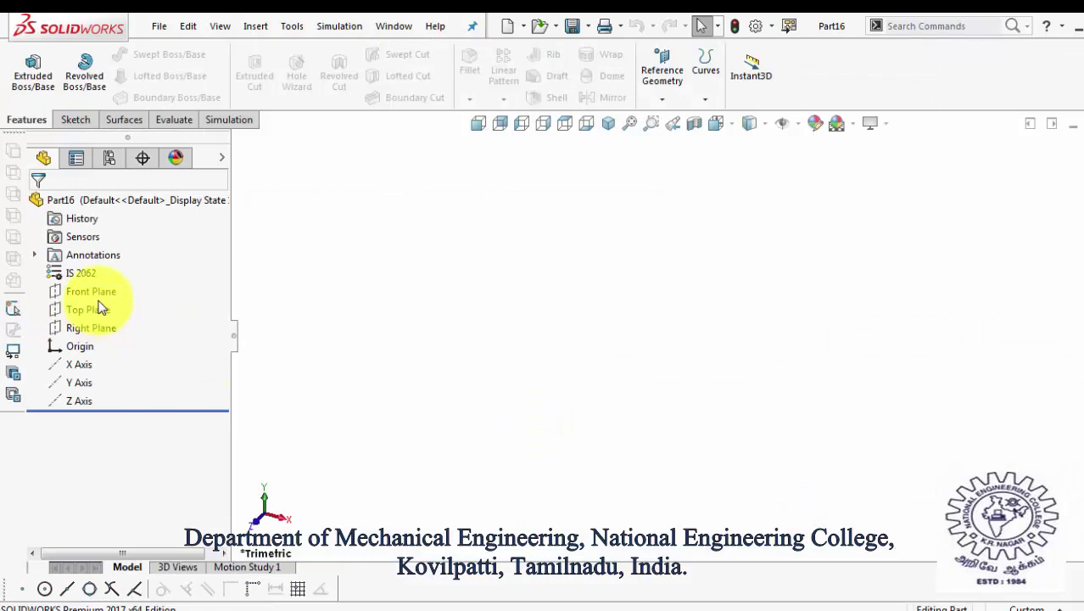
pyautogui.click(97, 312)
pyautogui.click(109, 284)
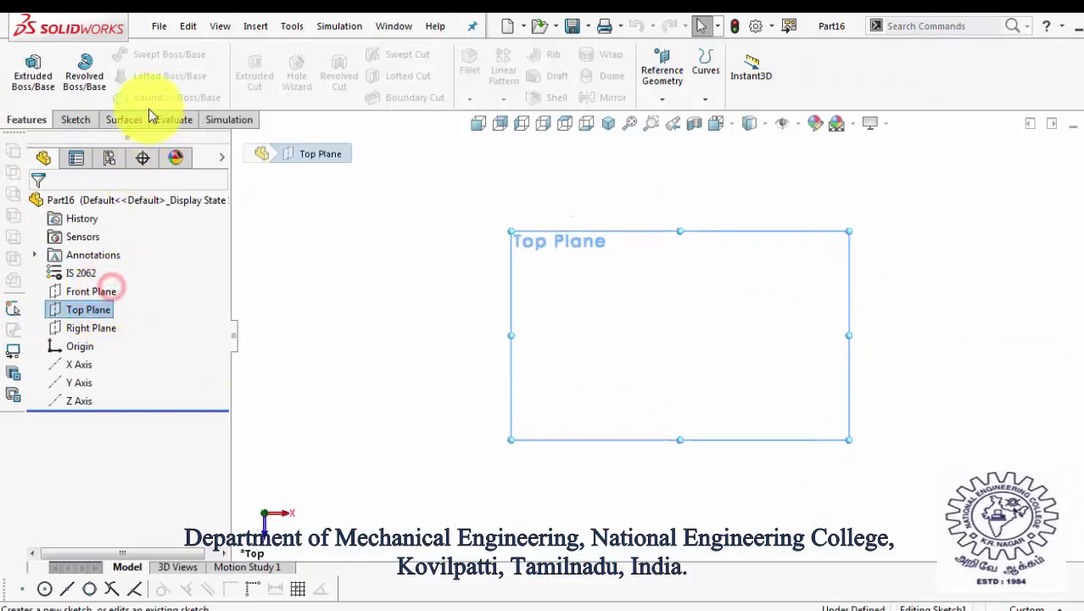
# - Sketch a circle centred on the origin and dimension its diameter to 500
pyautogui.click(144, 54)
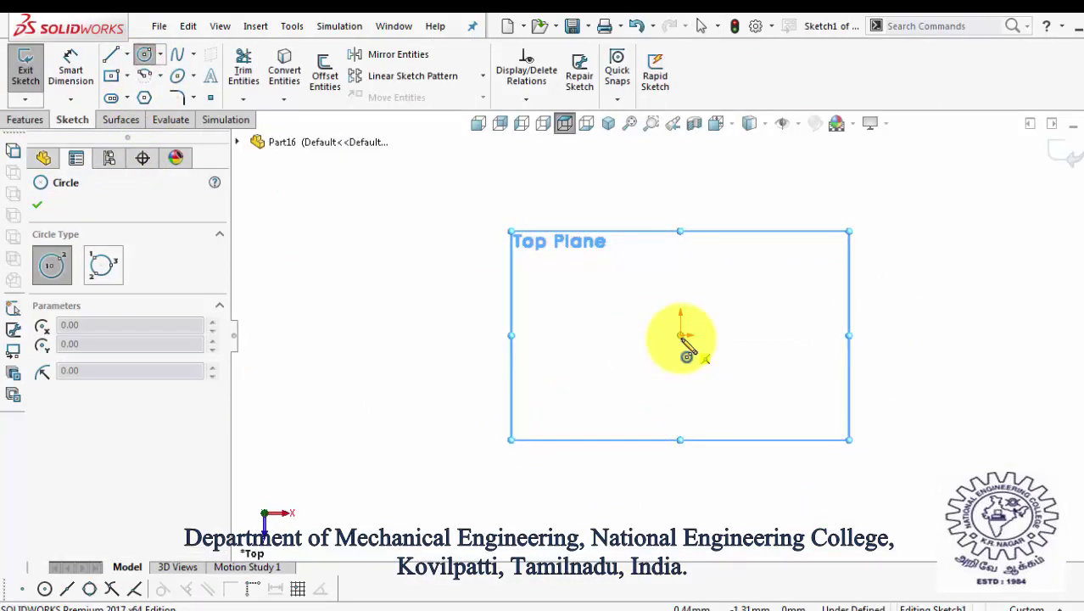
pyautogui.click(680, 335)
pyautogui.click(726, 459)
pyautogui.moveTo(727, 460); pyautogui.dragTo(811, 296, button='right')
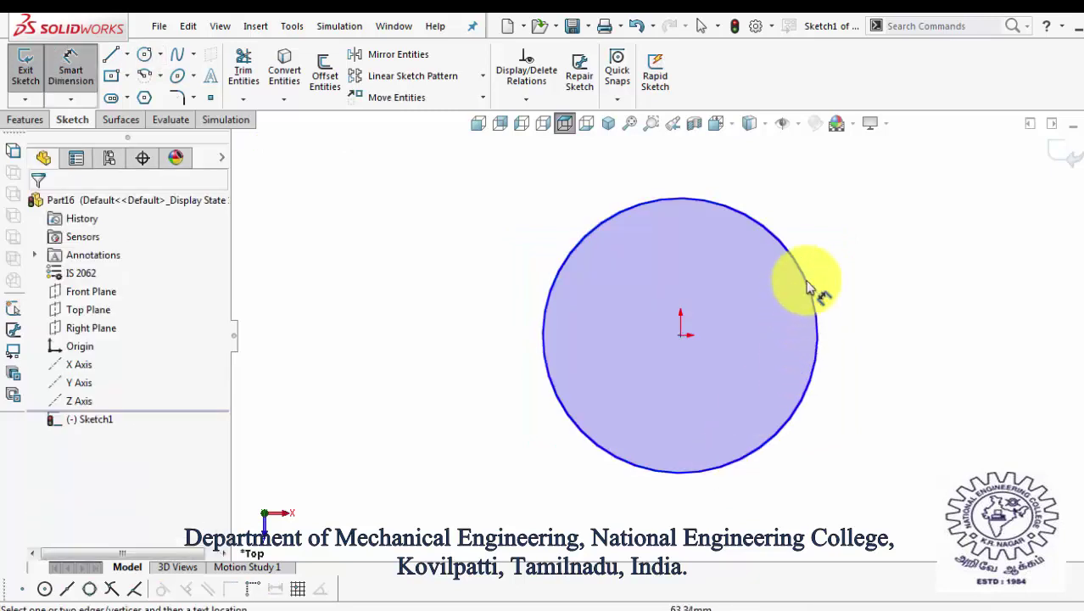
pyautogui.click(808, 285)
pyautogui.click(835, 254)
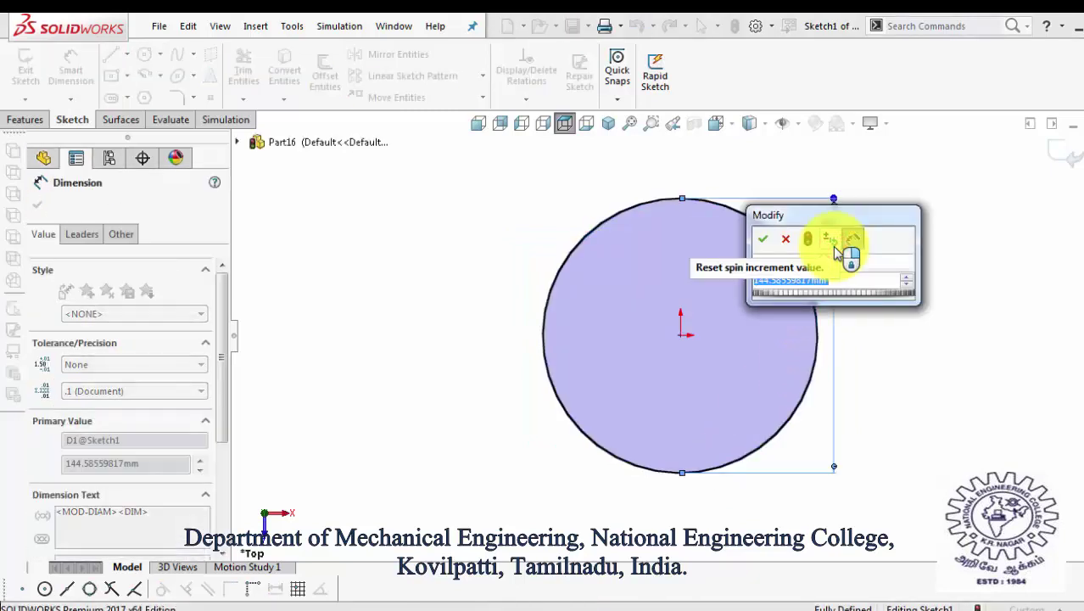
pyautogui.write('500')
pyautogui.press('Return')
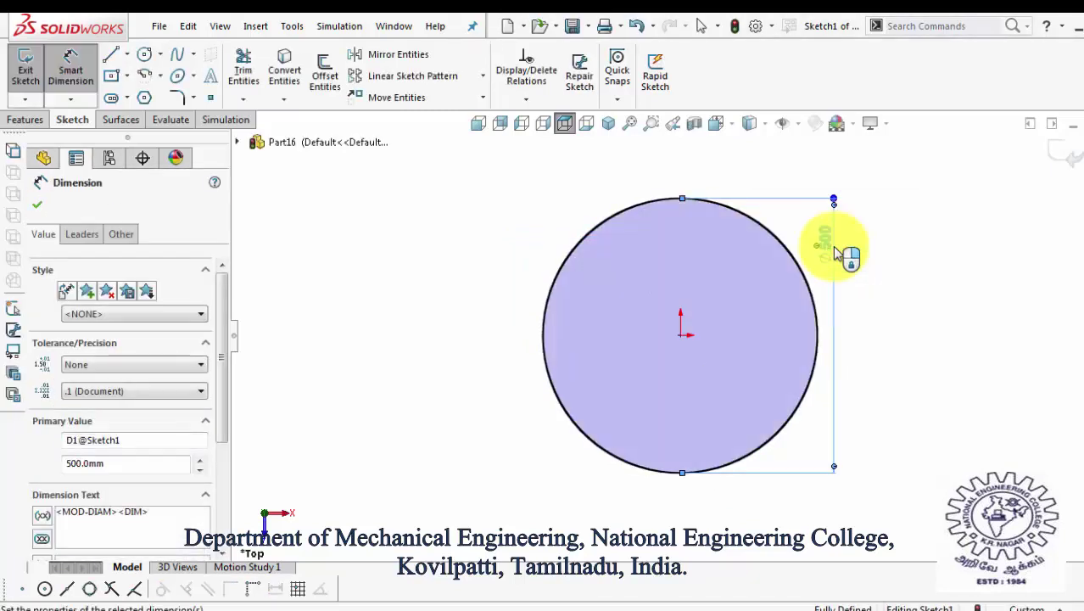
pyautogui.click(900, 359)
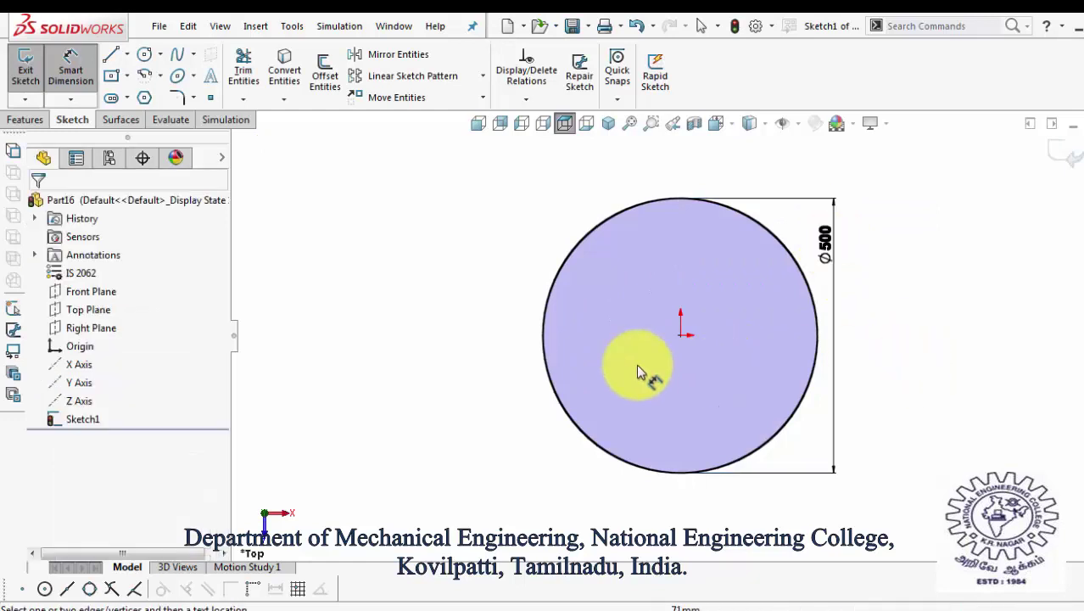
# - Extrude the circle 10 mm into a thin disk and view it from the top
pyautogui.click(24, 119)
pyautogui.click(30, 76)
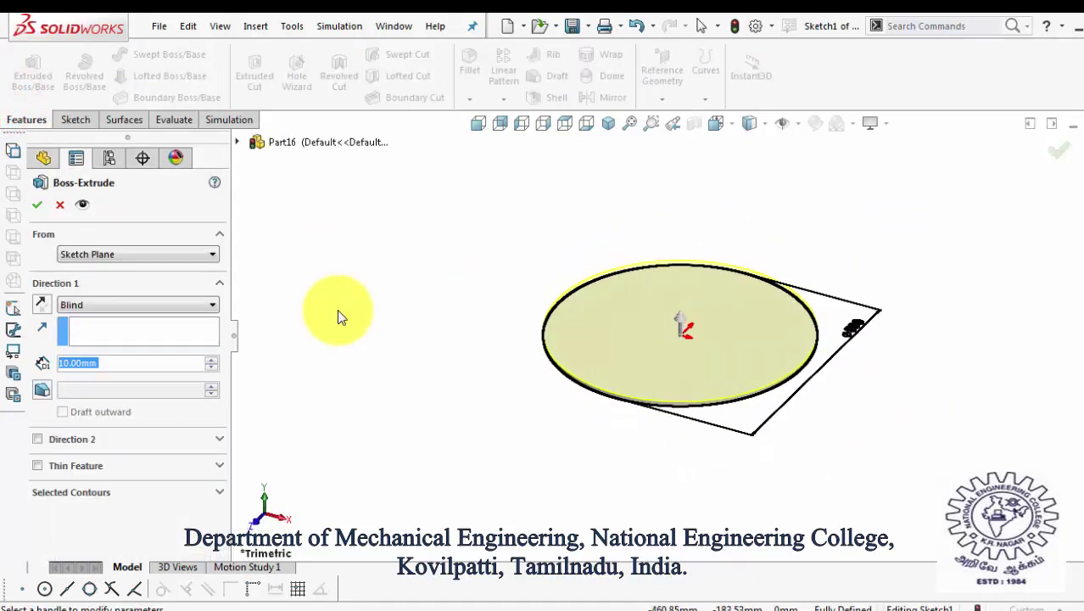
pyautogui.click(38, 204)
pyautogui.click(384, 387)
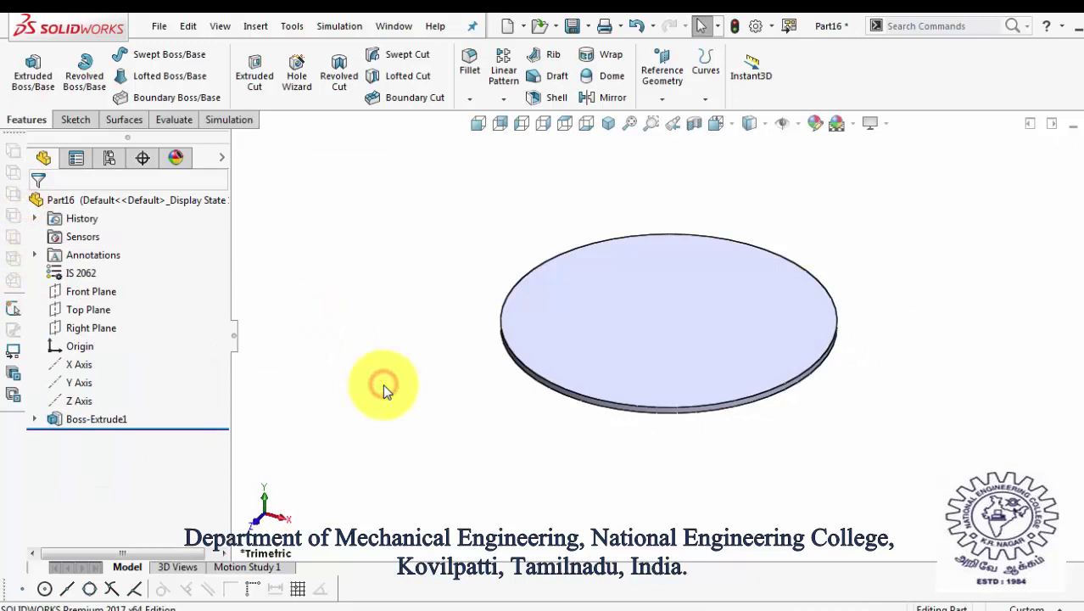
pyautogui.hotkey('ctrl', '5')
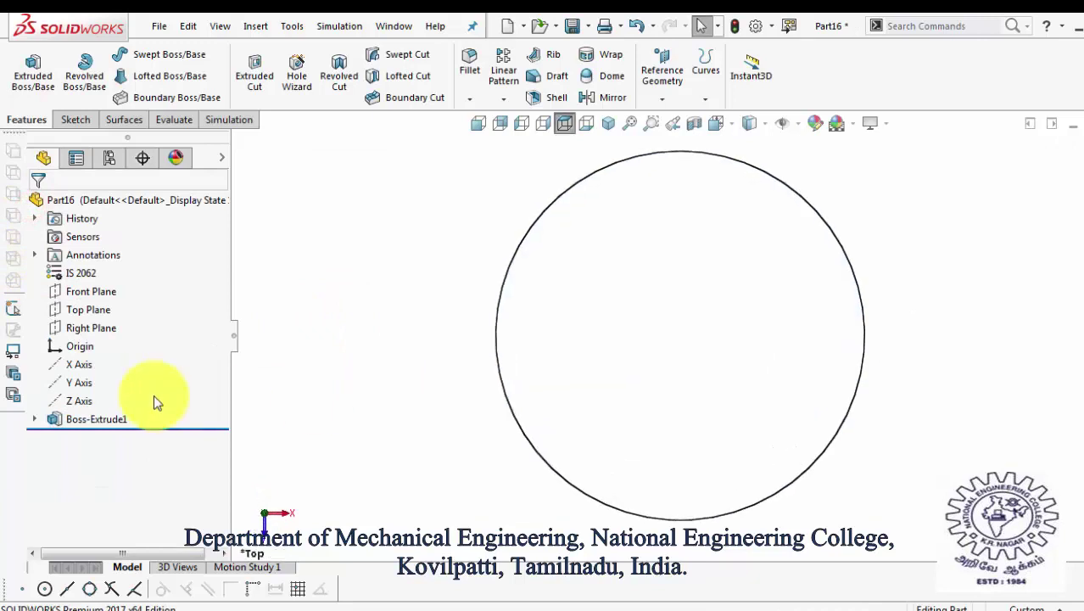
# - Sketch a Ø25 circle at the centre of the disk's top face
pyautogui.click(74, 119)
pyautogui.click(144, 54)
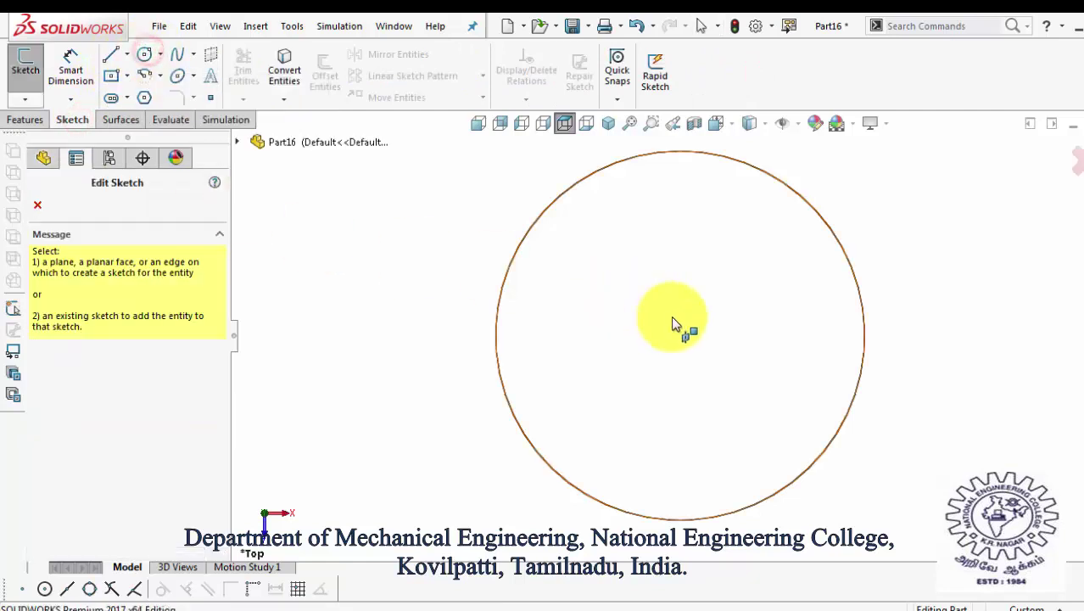
pyautogui.click(672, 320)
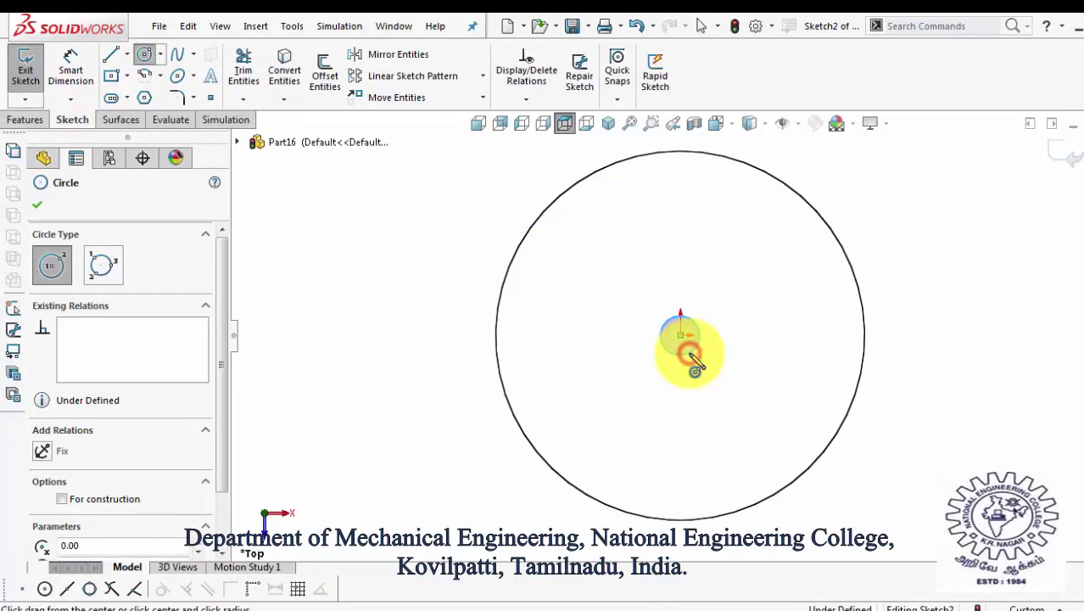
pyautogui.moveTo(690, 353); pyautogui.dragTo(704, 340)
pyautogui.click(679, 327)
pyautogui.click(702, 302)
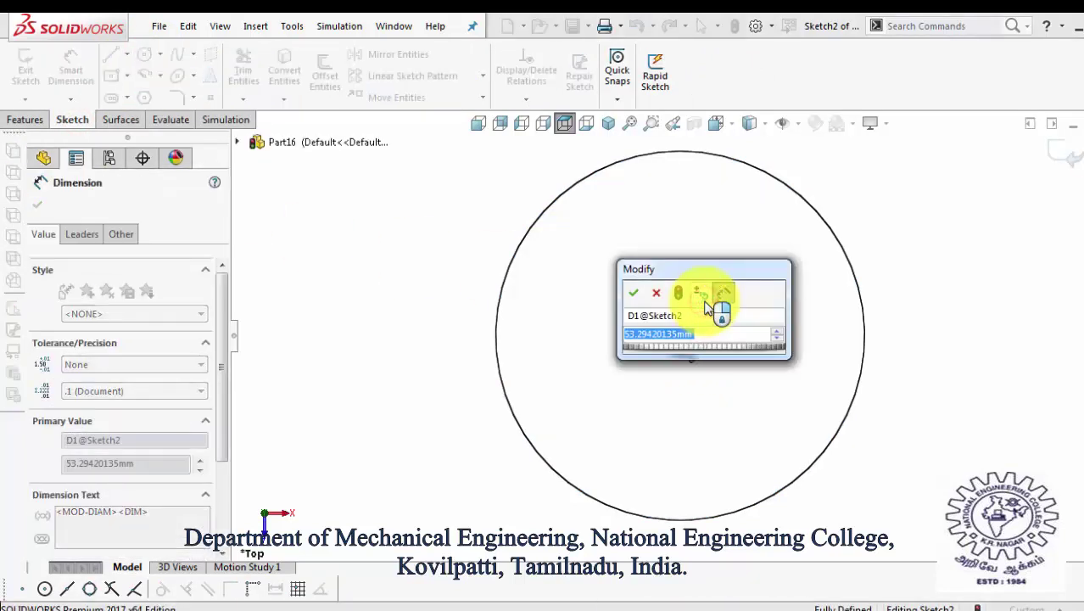
pyautogui.write('25')
pyautogui.press('Return')
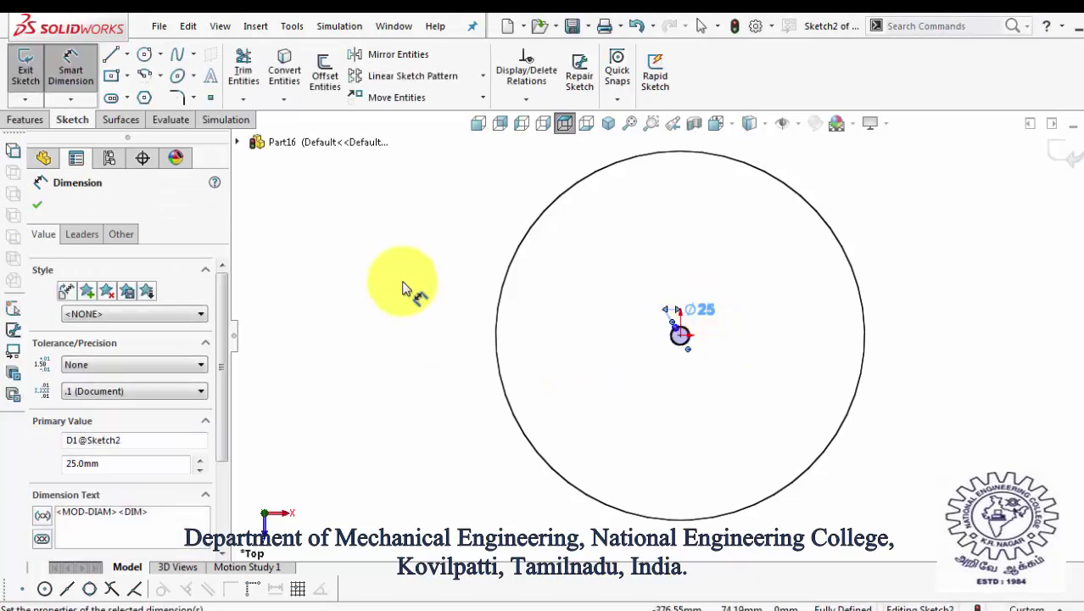
pyautogui.click(403, 284)
# - Cut the 25 mm circle through the disk as an Extruded Cut
pyautogui.click(26, 121)
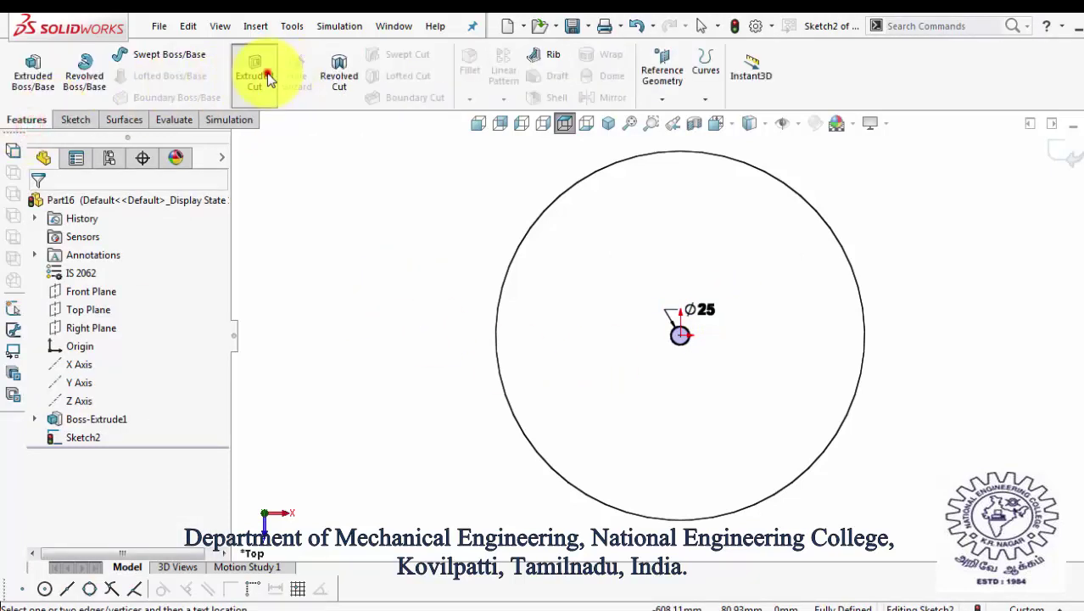
pyautogui.click(267, 78)
pyautogui.click(34, 202)
pyautogui.click(465, 448)
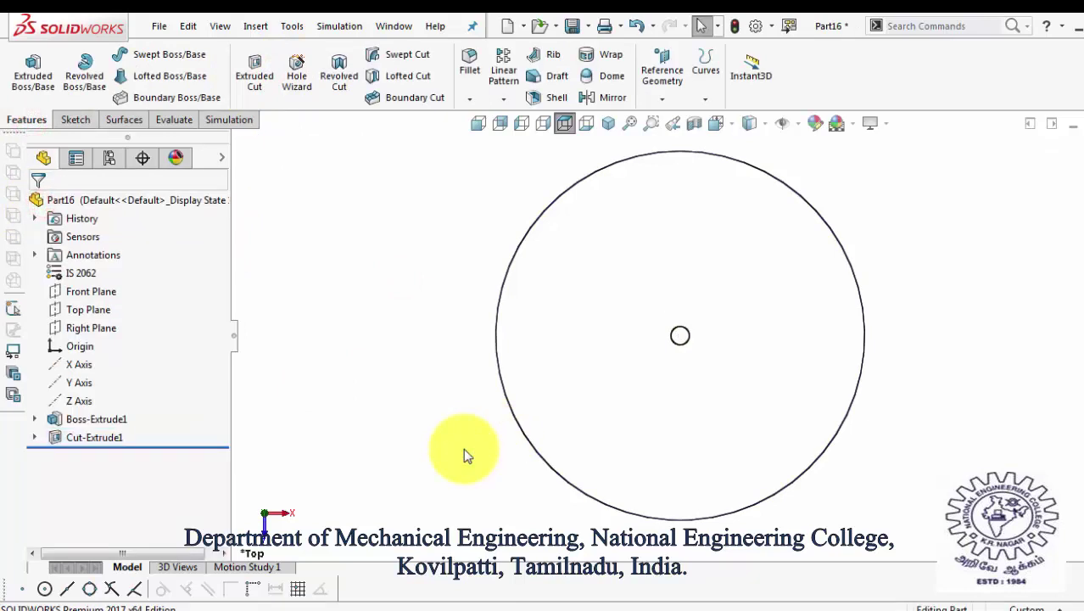
# - Start a Fill Pattern bounded by the disk's top face
pyautogui.click(499, 99)
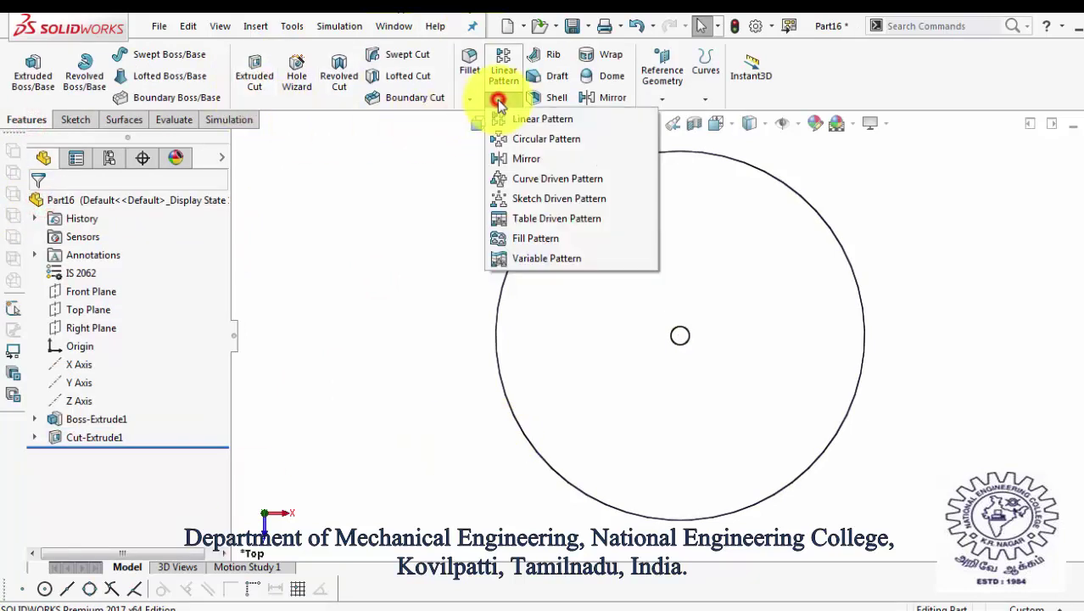
pyautogui.click(526, 239)
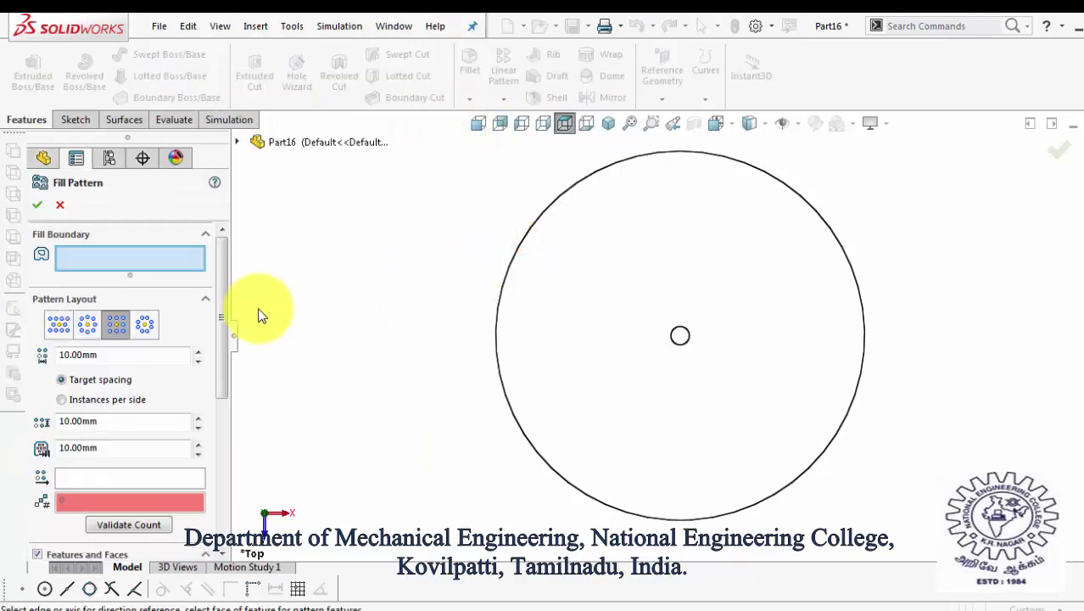
pyautogui.click(575, 283)
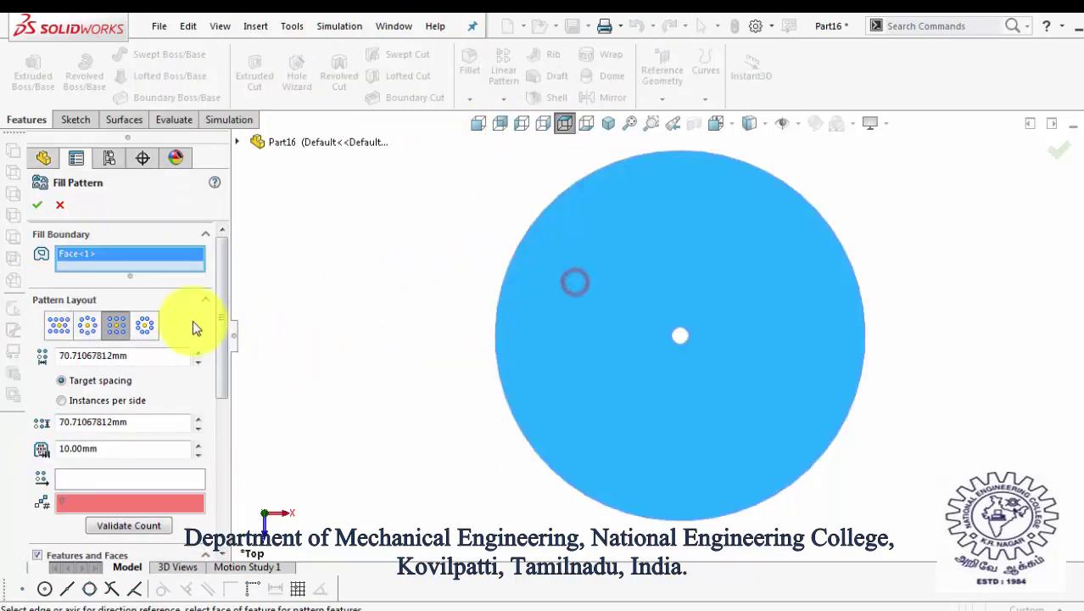
# - Set the fill pattern spacing to 25.00mm and the margin to 10.00mm
pyautogui.doubleClick(155, 363)
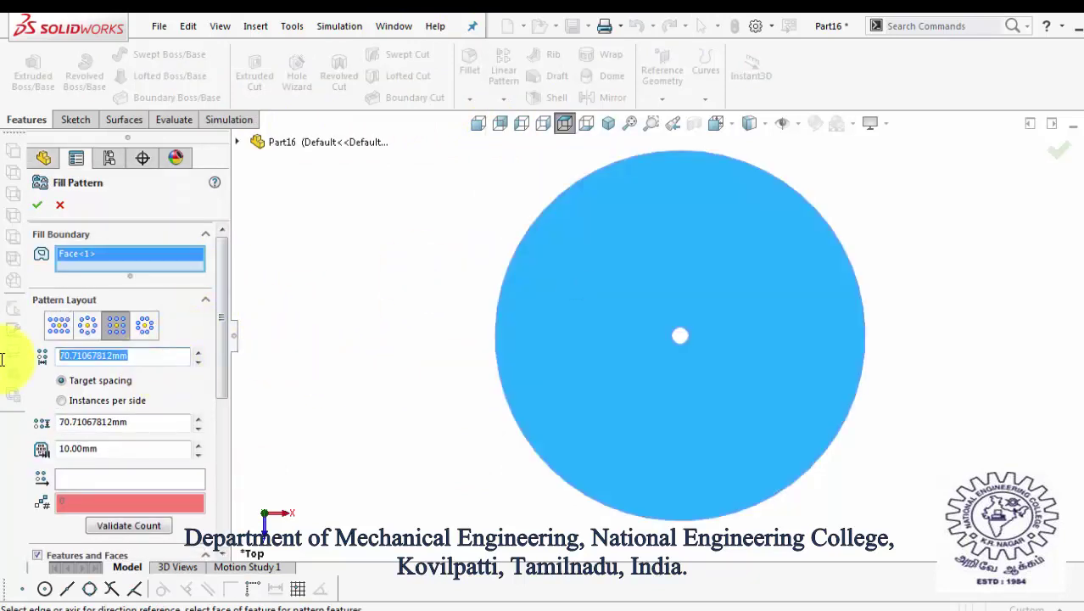
pyautogui.doubleClick(134, 422)
pyautogui.doubleClick(102, 362)
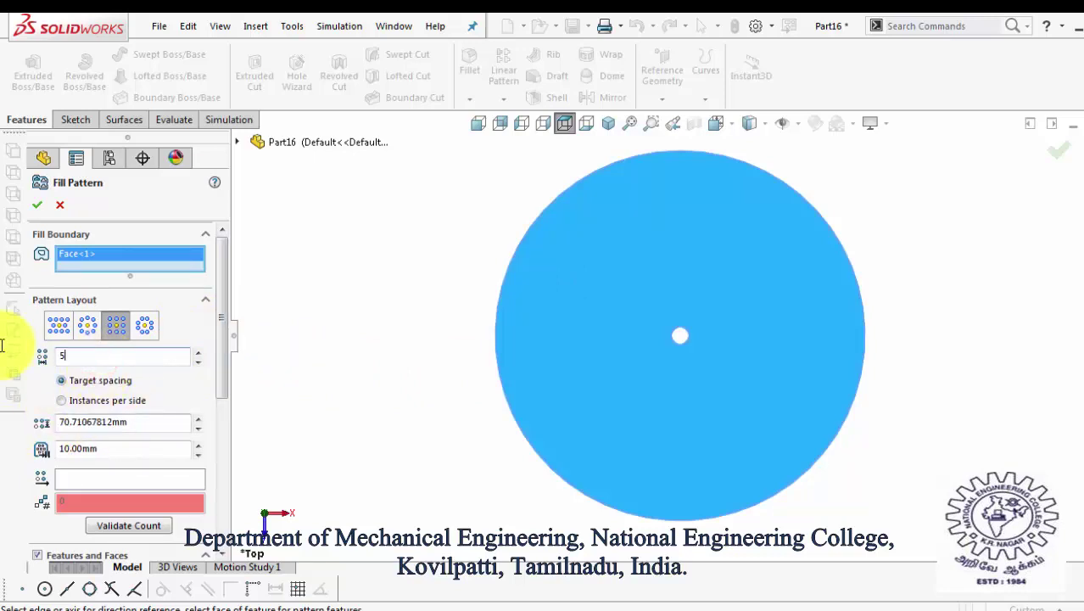
pyautogui.doubleClick(138, 422)
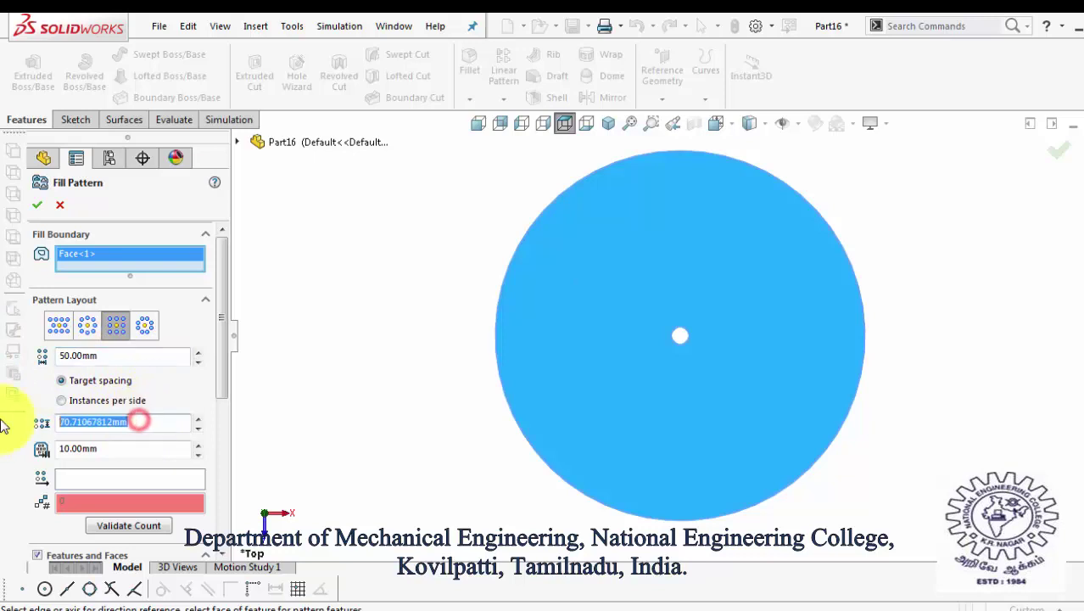
pyautogui.doubleClick(110, 449)
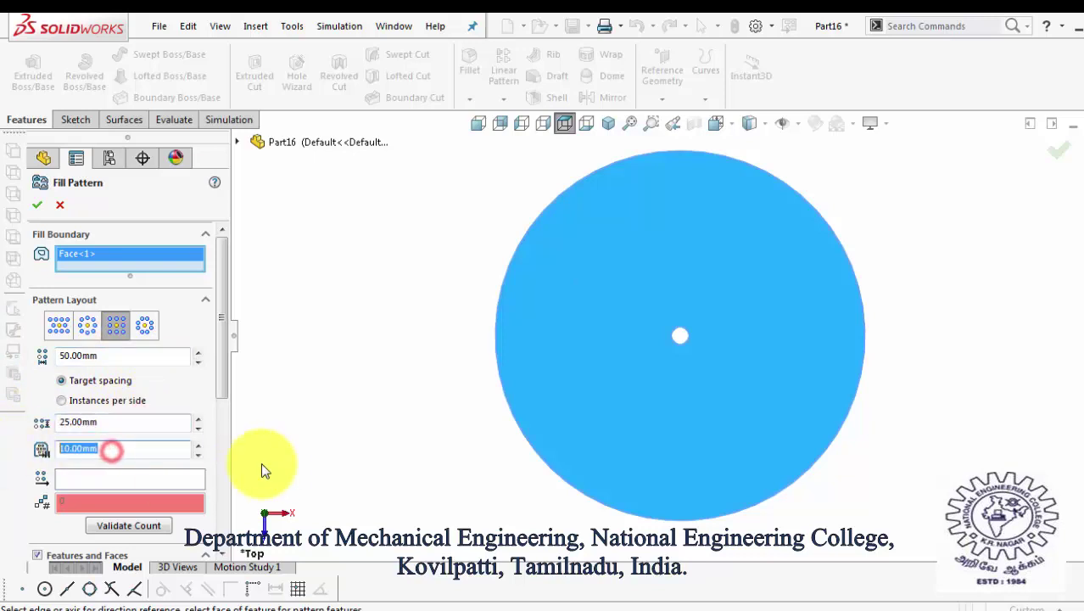
# - Set the Z Axis as the fill pattern direction
pyautogui.click(184, 479)
pyautogui.click(237, 142)
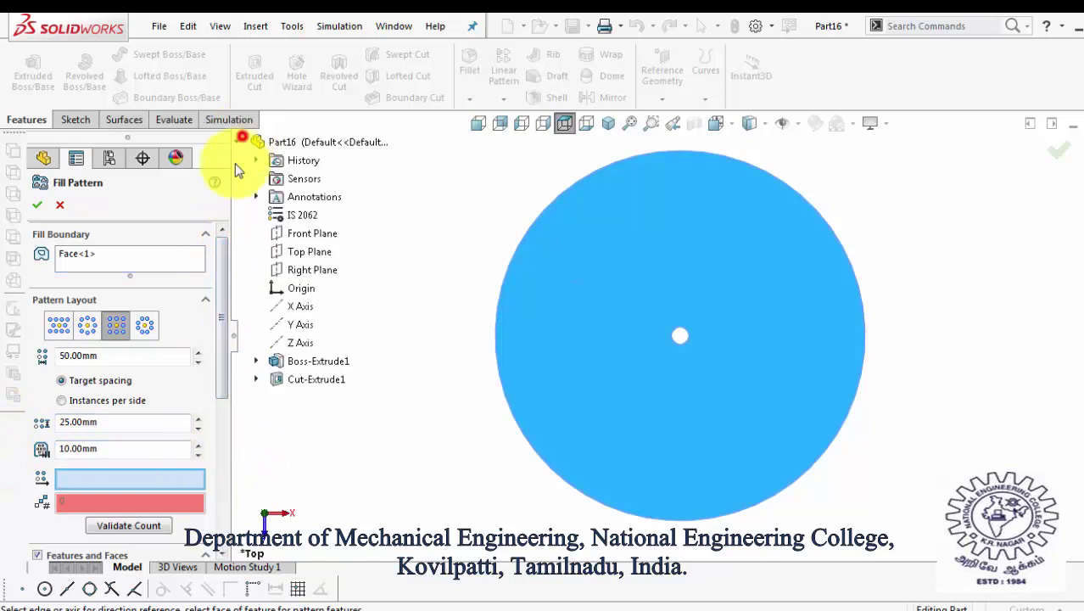
pyautogui.click(301, 342)
# - Select the central hole Cut-Extrude1 as the feature to pattern and check the preview
pyautogui.click(220, 389)
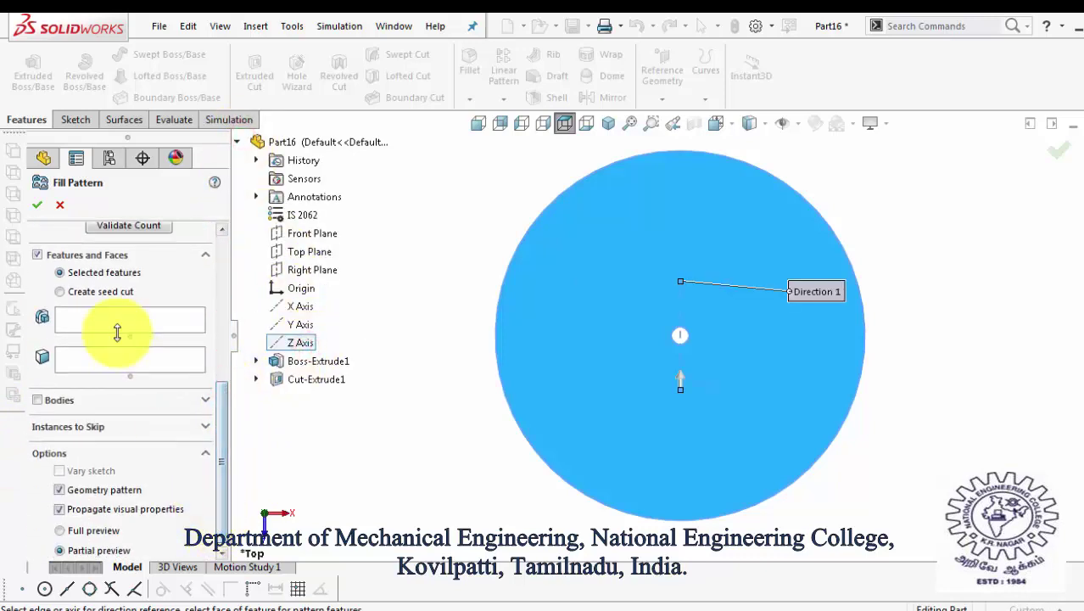
pyautogui.click(114, 317)
pyautogui.moveTo(810, 353); pyautogui.dragTo(750, 283, button='middle')
pyautogui.scroll(-5, 673, 339)
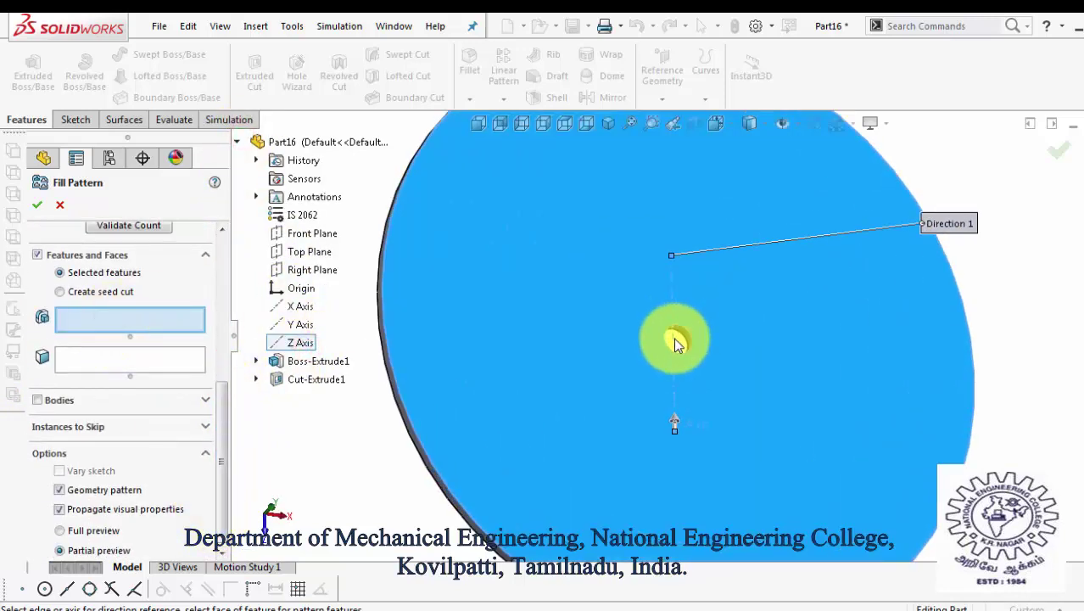
pyautogui.click(701, 333)
pyautogui.scroll(5, 789, 352)
pyautogui.scroll(3, 785, 352)
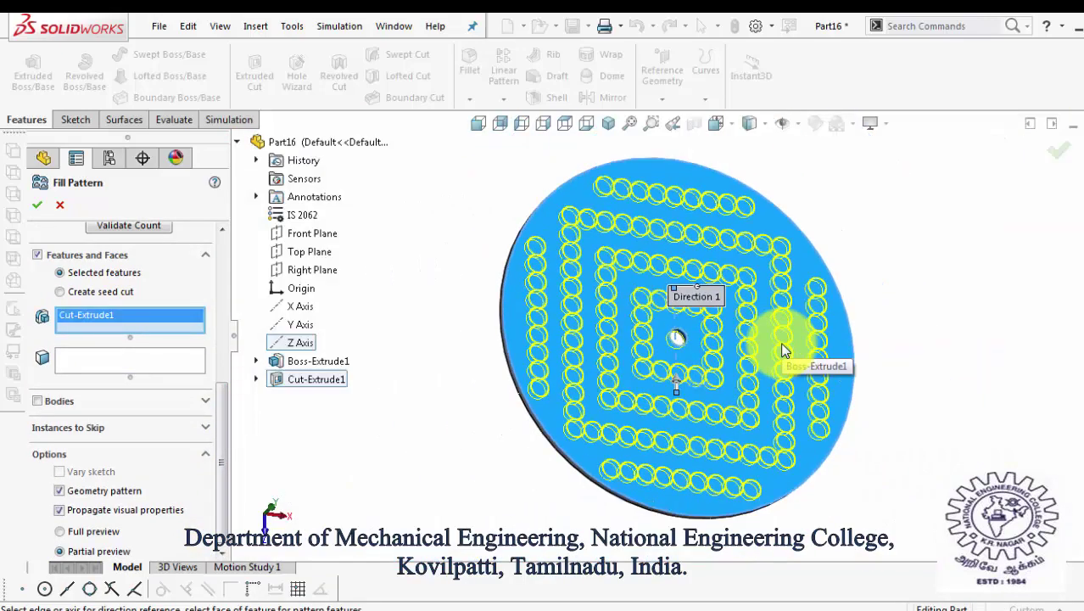
pyautogui.hotkey('ctrl', '7')
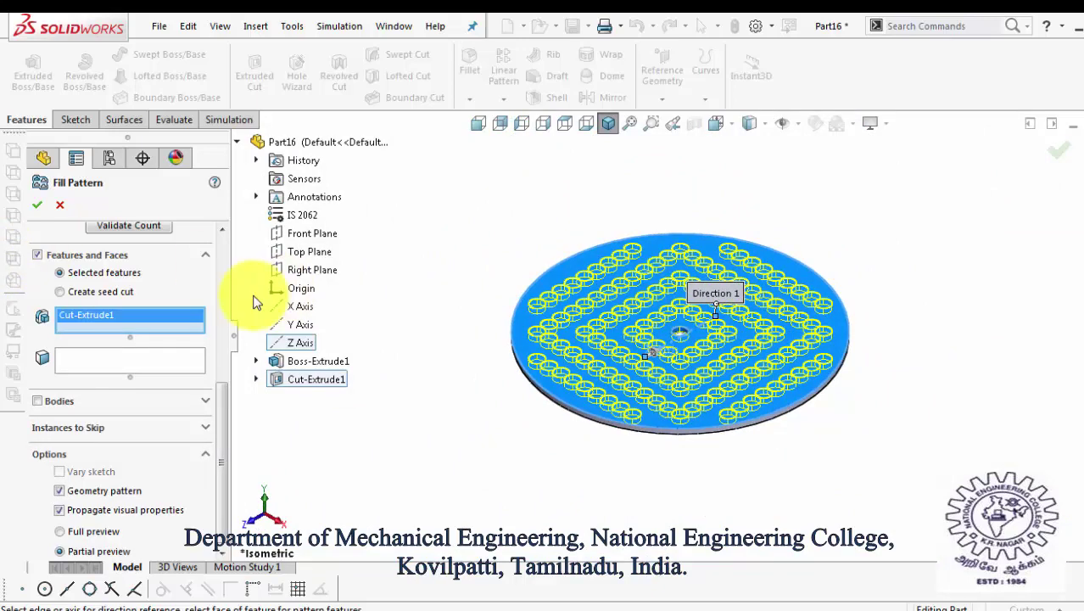
pyautogui.hotkey('ctrl', '5')
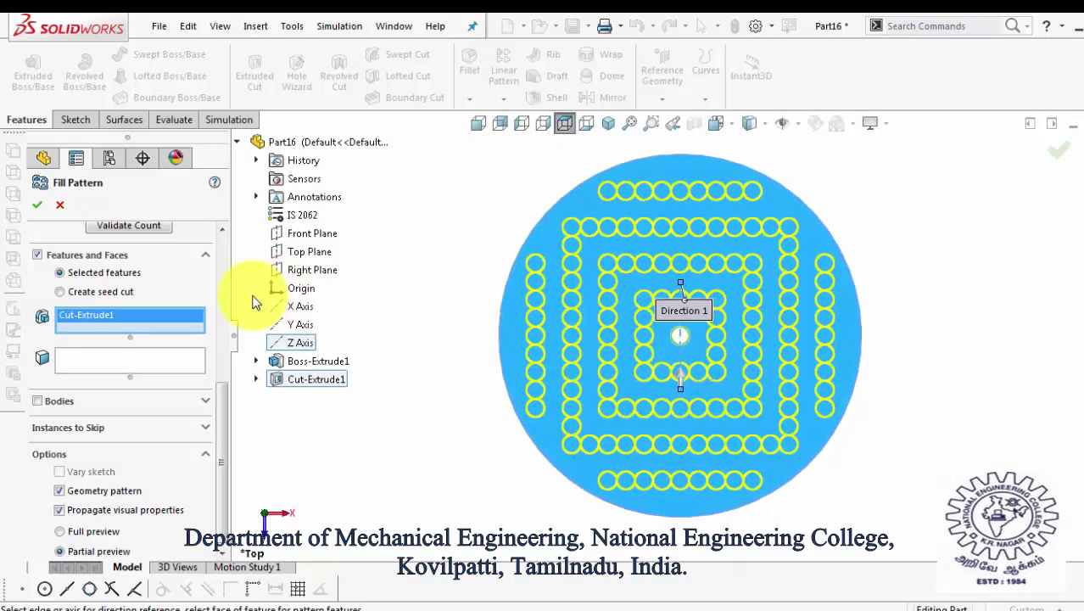
# - Try circular, square and perforation layouts, set a 10.00mm margin, then accept a 10-sided polygon layout
pyautogui.scroll(5, 152, 339)
pyautogui.click(87, 318)
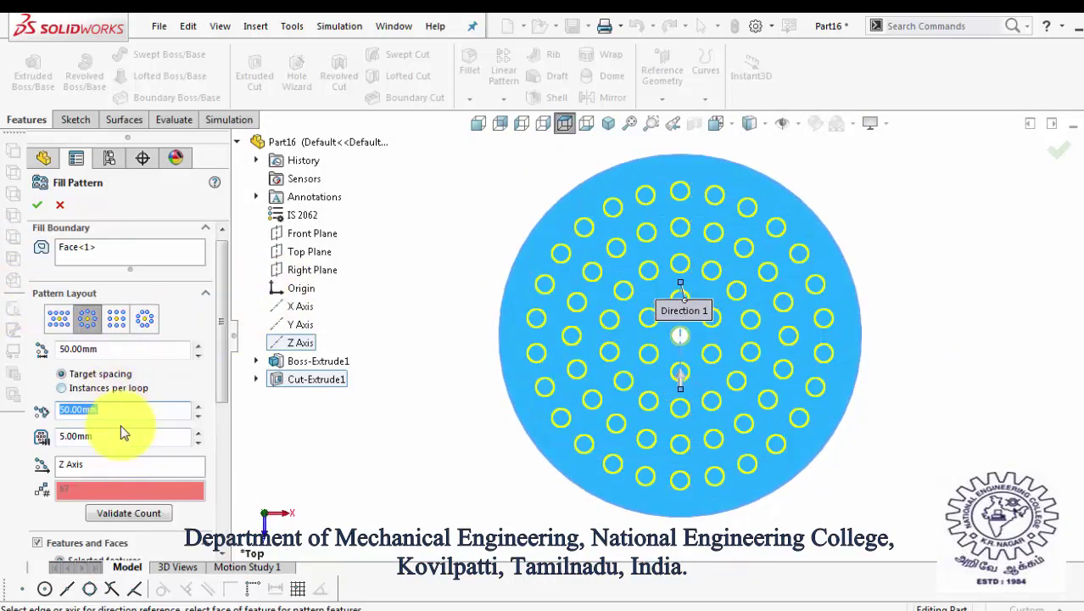
pyautogui.click(119, 435)
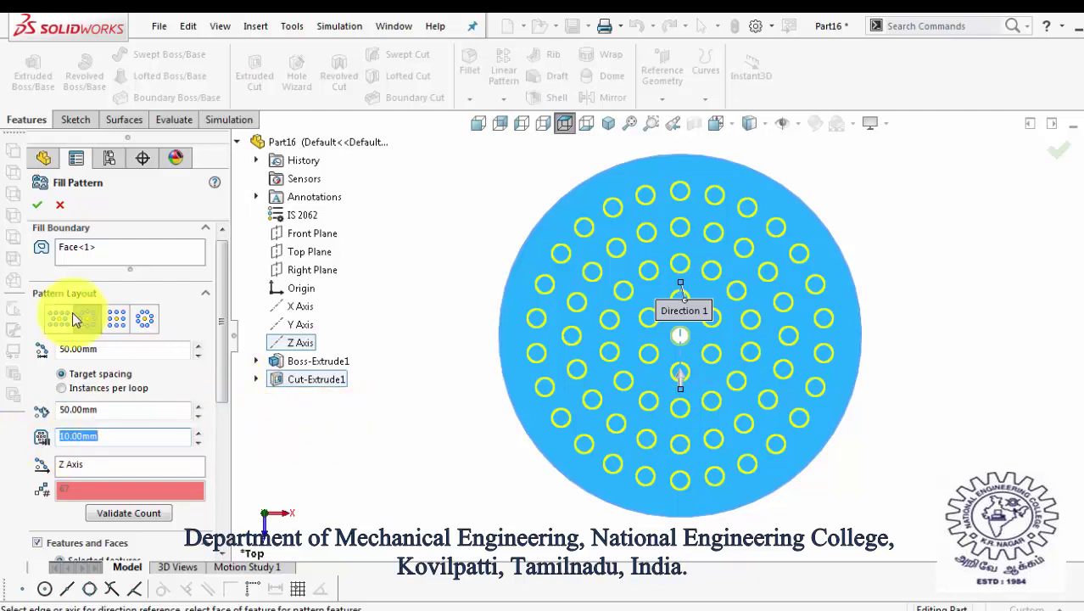
pyautogui.click(117, 318)
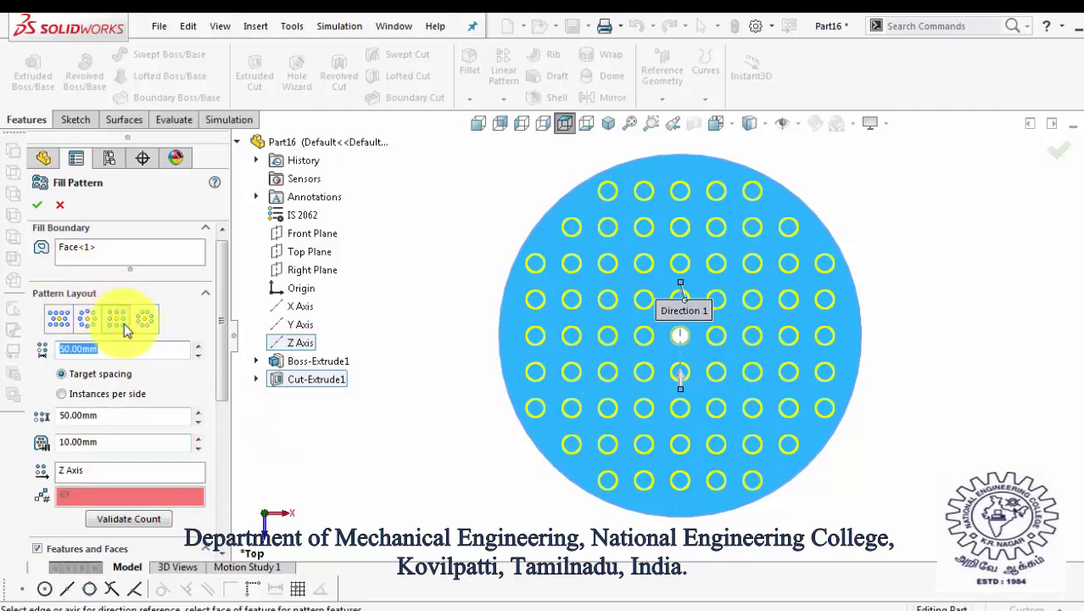
pyautogui.click(146, 320)
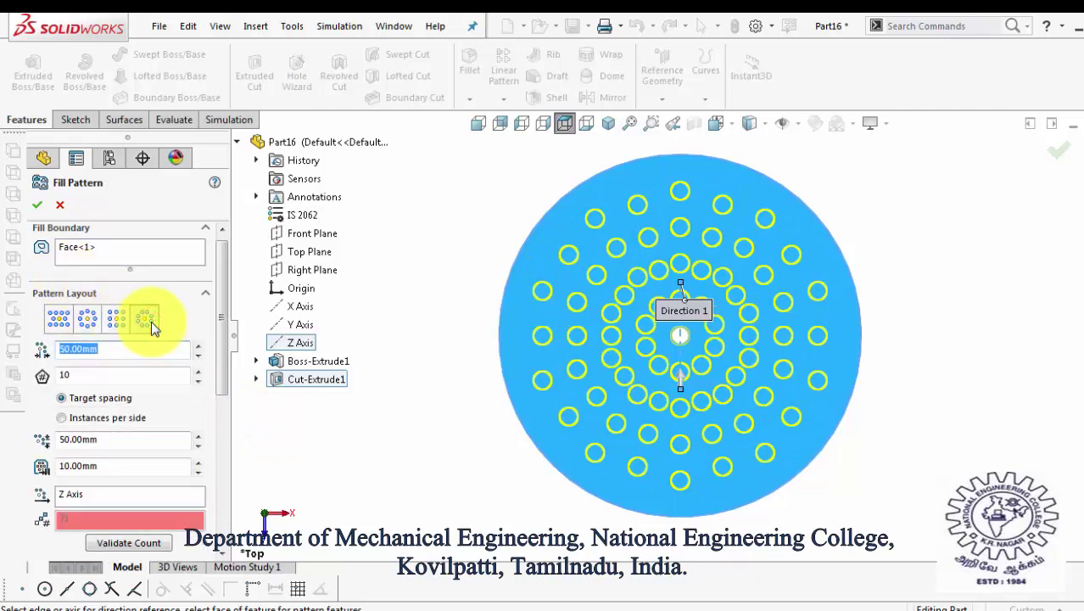
pyautogui.click(53, 319)
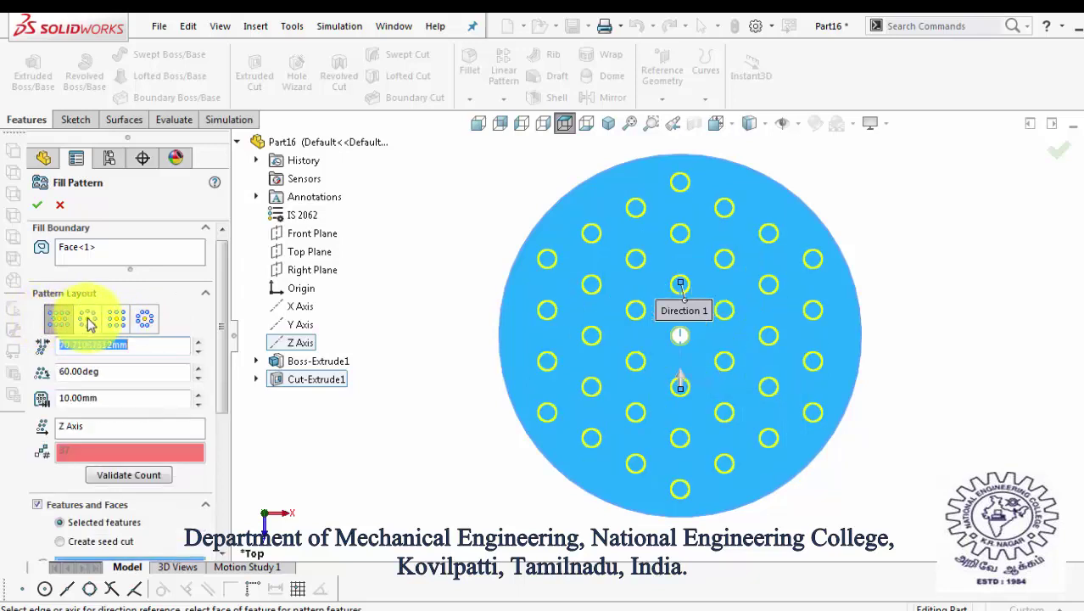
pyautogui.click(89, 319)
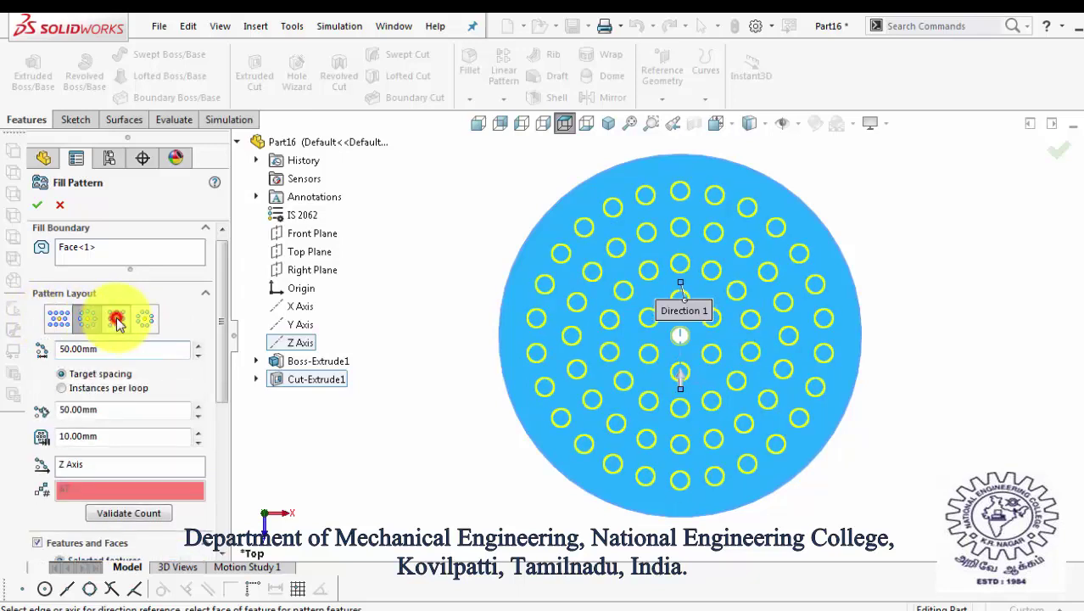
pyautogui.click(117, 319)
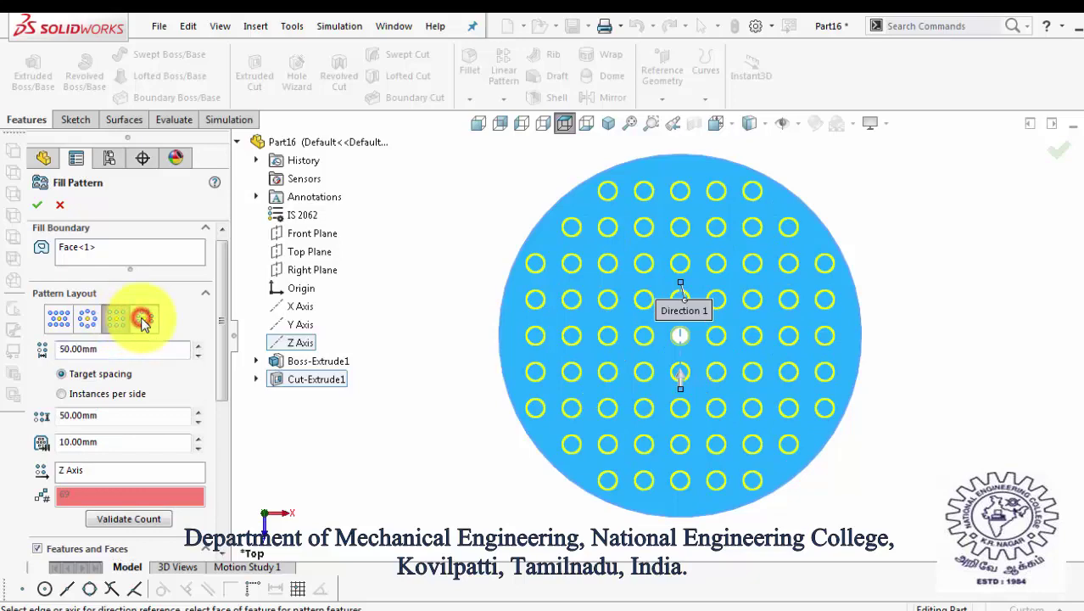
pyautogui.click(142, 319)
pyautogui.click(37, 204)
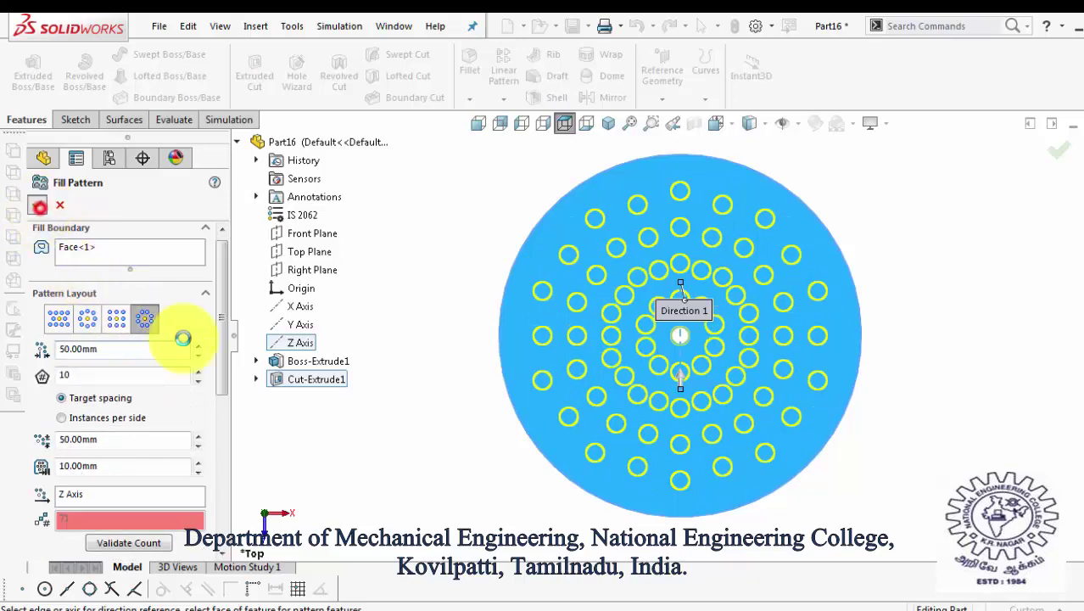
# - Edit Fill Pattern1 to use the Circular layout and view the result from the top
pyautogui.click(346, 416)
pyautogui.moveTo(357, 428); pyautogui.dragTo(369, 332, button='middle')
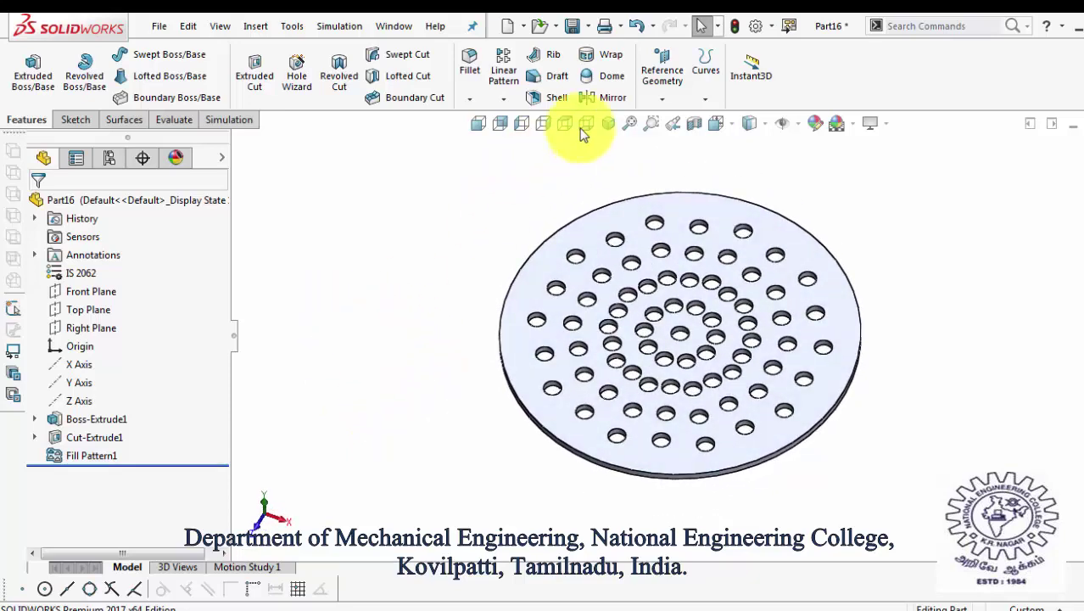
pyautogui.click(504, 99)
pyautogui.click(259, 415)
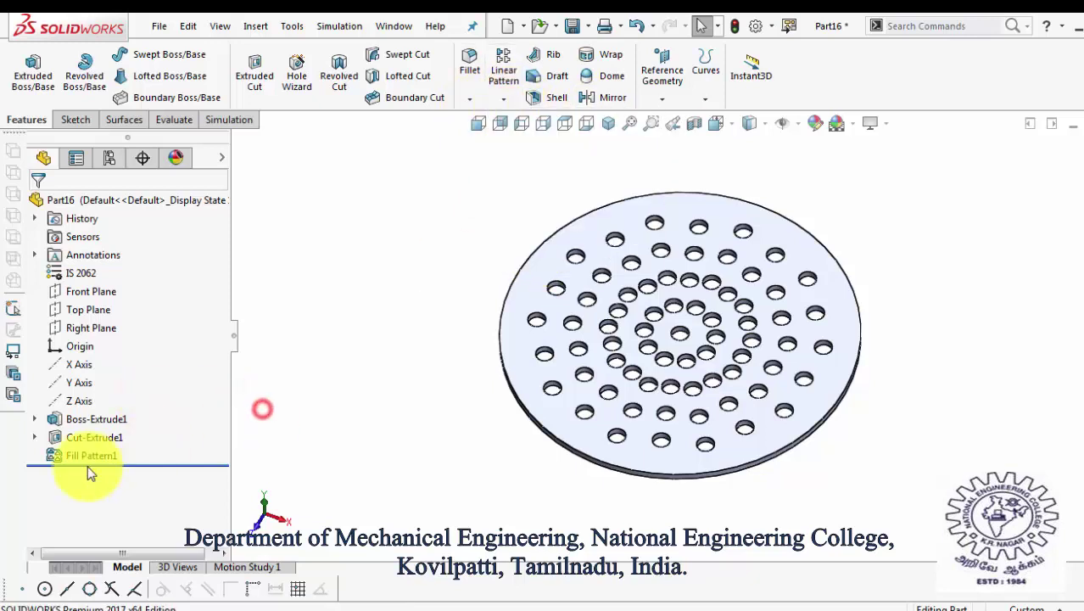
pyautogui.rightClick(91, 456)
pyautogui.click(105, 274)
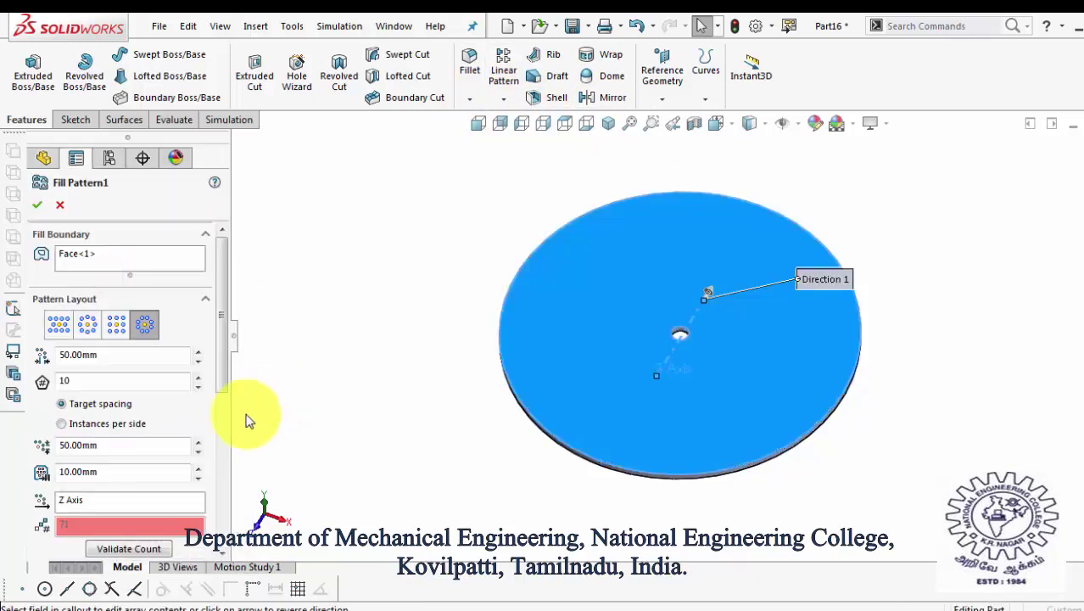
pyautogui.click(83, 326)
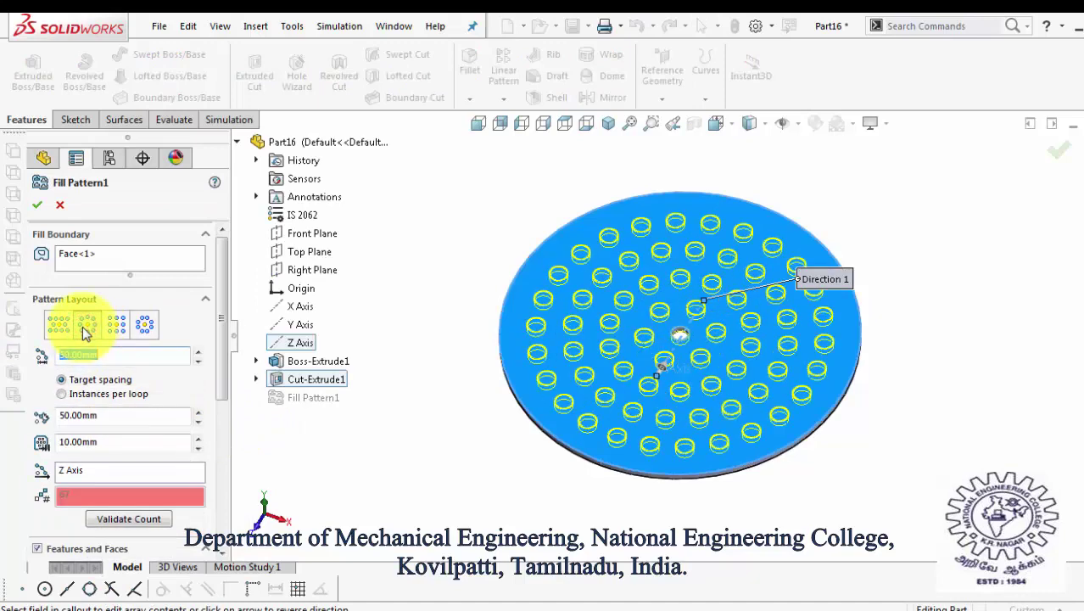
pyautogui.click(43, 206)
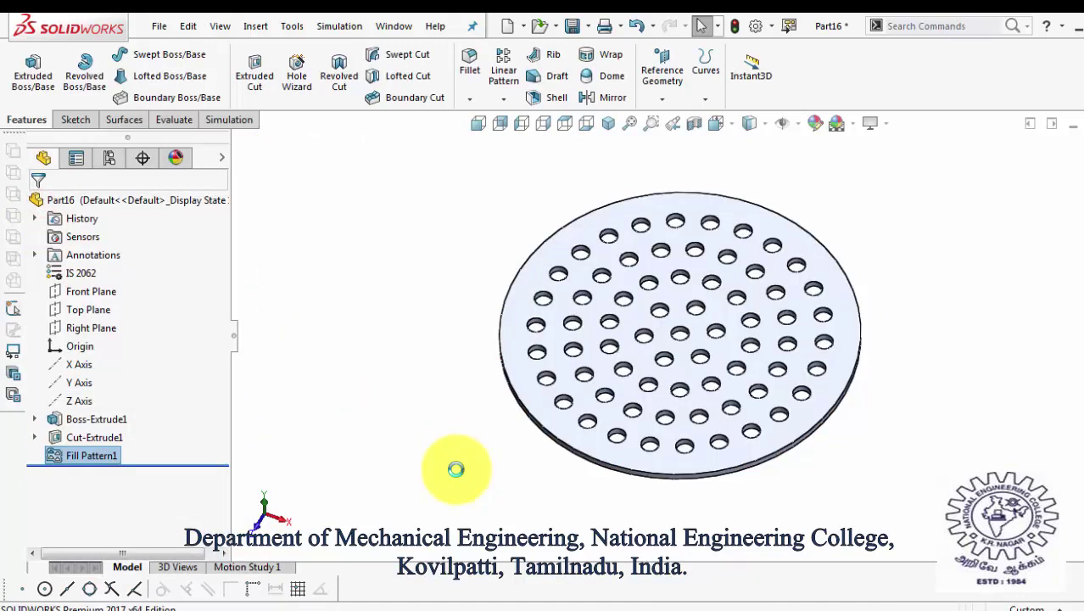
pyautogui.hotkey('ctrl', '5')
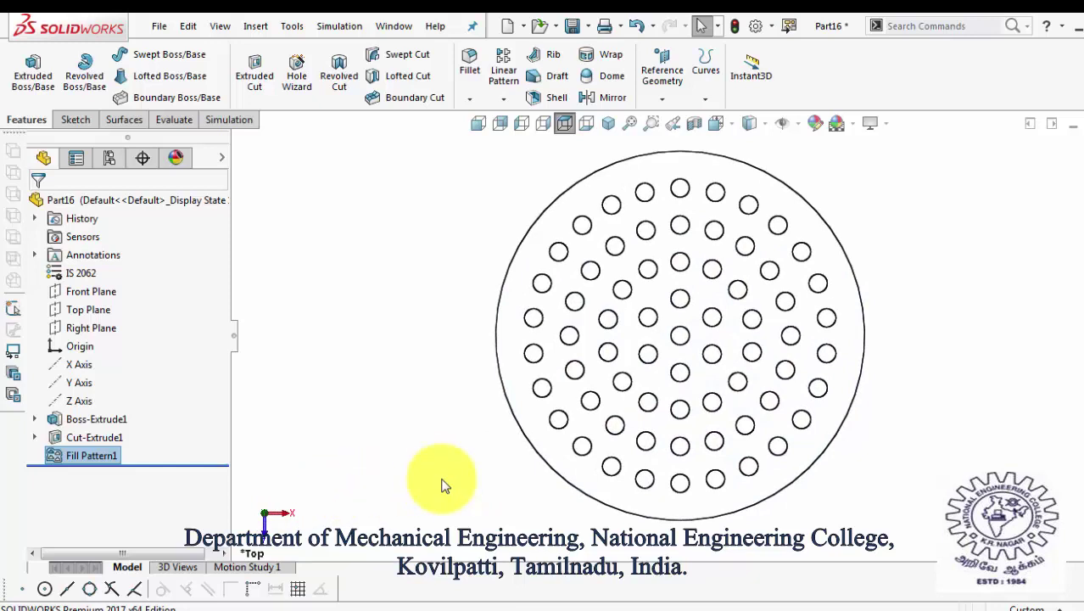
# - Delete Cut-Extrude1 with its Fill Pattern1 and the leftover Sketch2
pyautogui.click(98, 440)
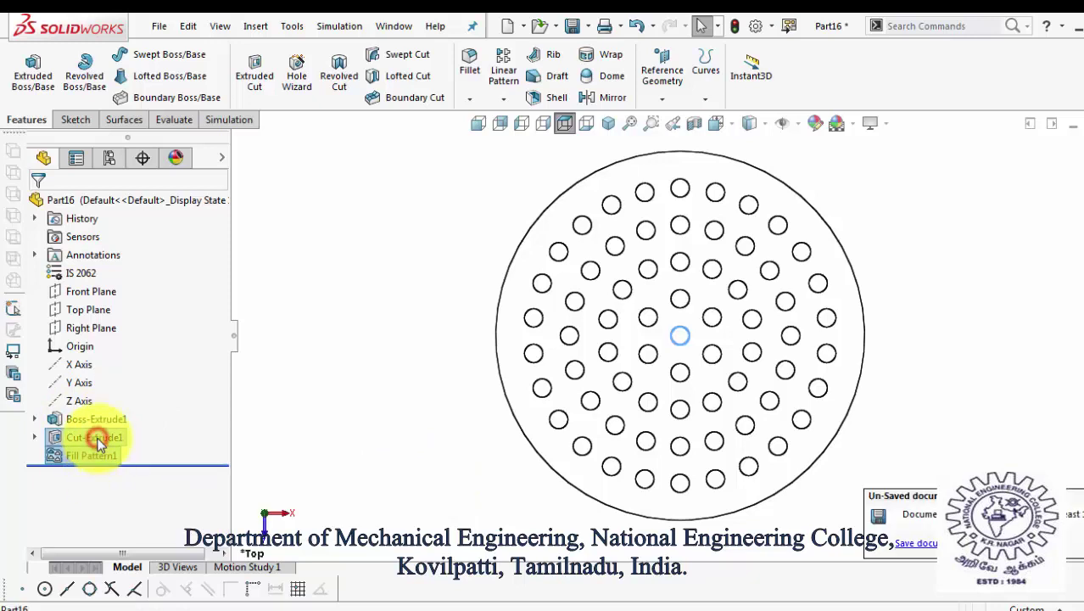
pyautogui.rightClick(99, 440)
pyautogui.click(143, 416)
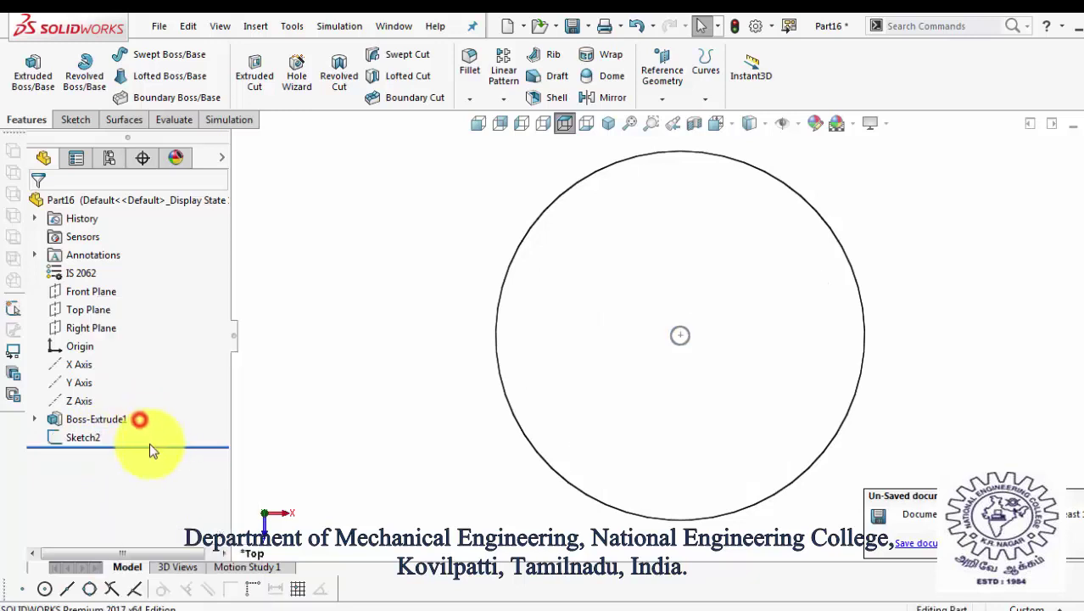
pyautogui.rightClick(80, 436)
pyautogui.click(92, 433)
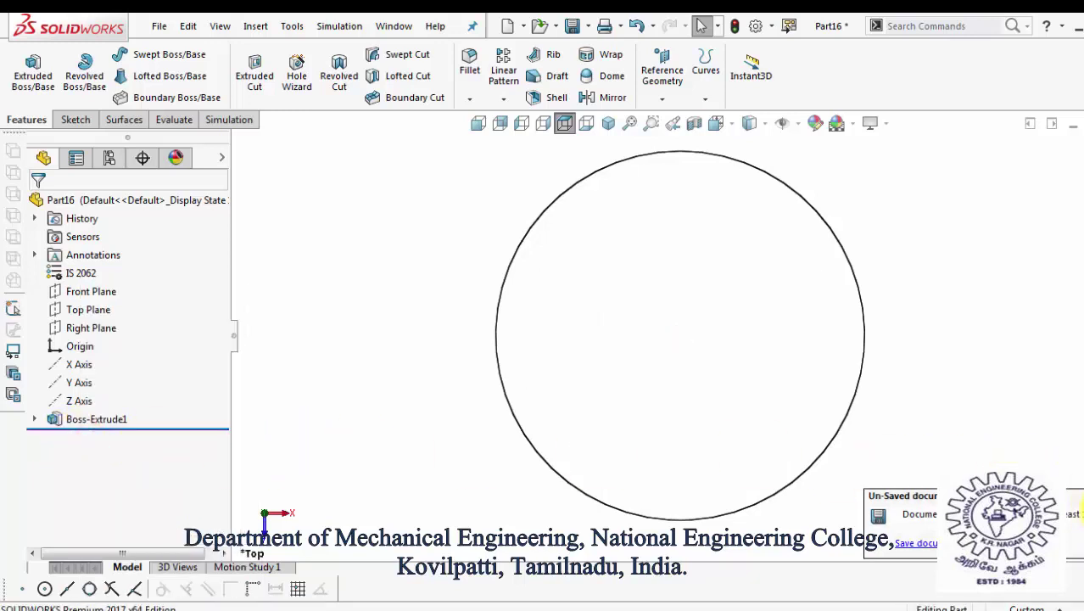
pyautogui.click(1076, 448)
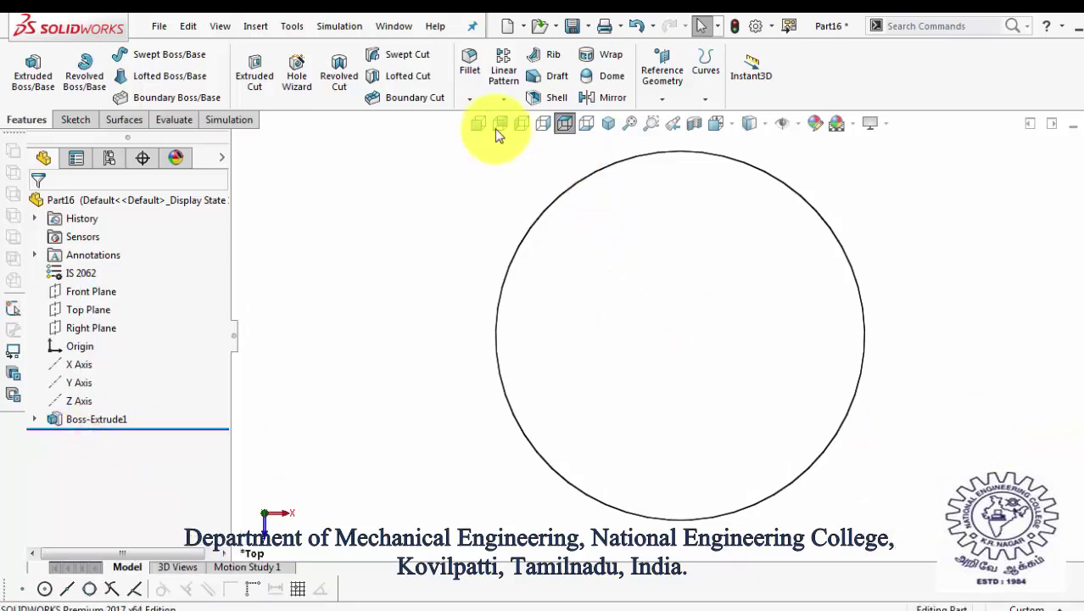
pyautogui.click(500, 103)
# - Start a new fill pattern on the disk face with both spacings set to 50.00mm
pyautogui.click(516, 236)
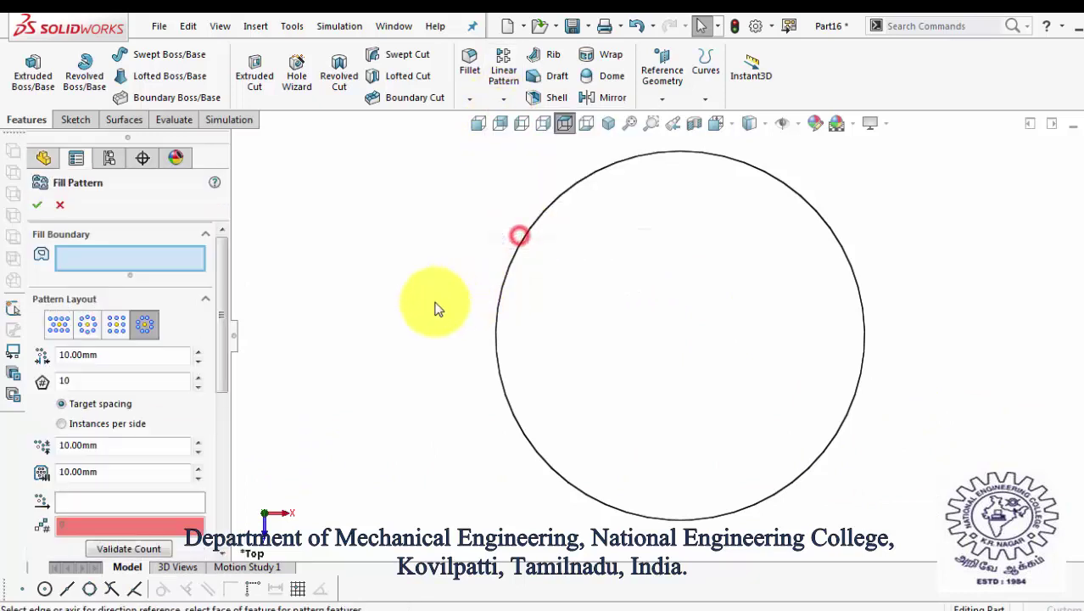
pyautogui.click(636, 331)
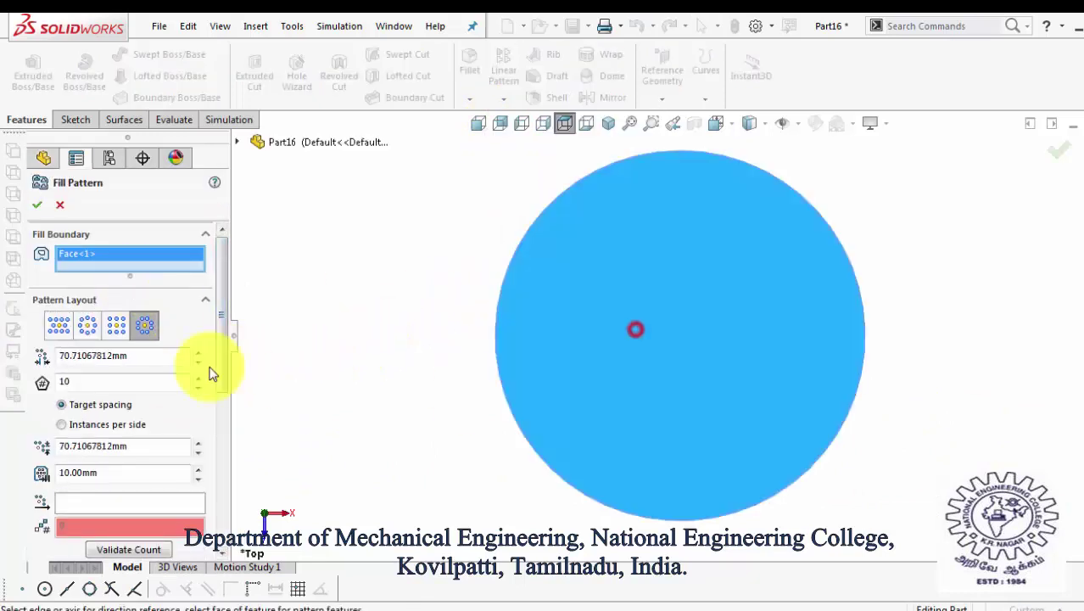
pyautogui.click(157, 360)
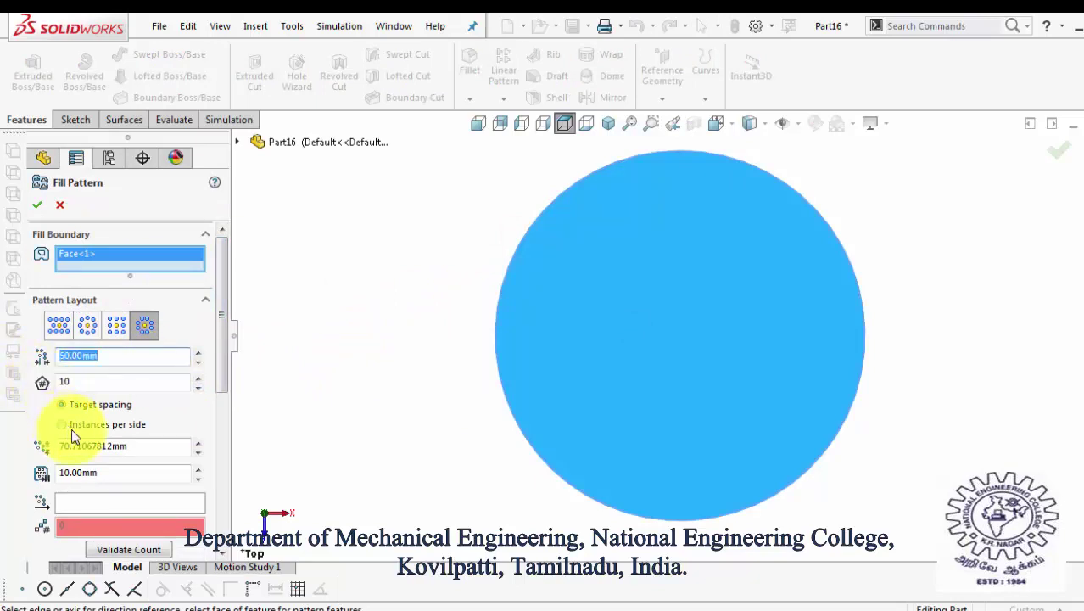
pyautogui.click(128, 448)
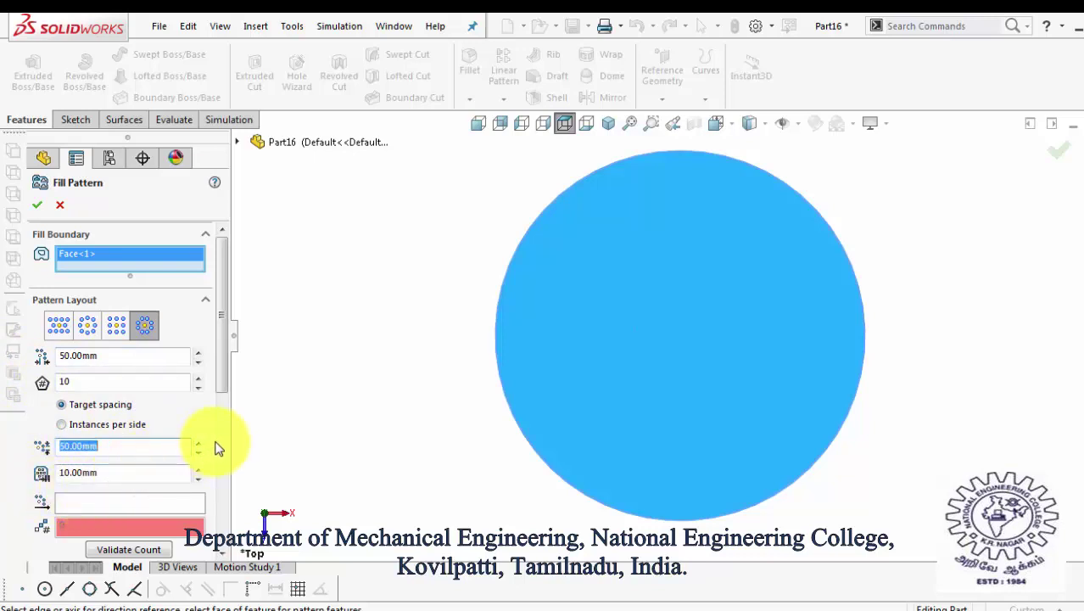
# - Set the Z Axis as the new fill pattern's direction
pyautogui.click(238, 142)
pyautogui.click(158, 500)
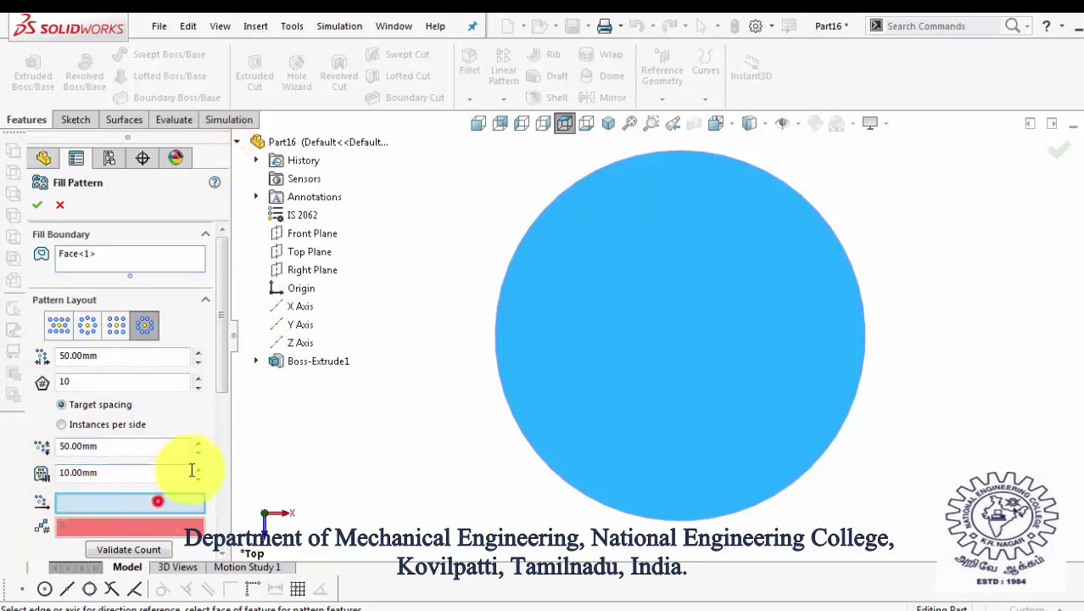
pyautogui.click(295, 341)
pyautogui.moveTo(222, 375); pyautogui.dragTo(240, 521)
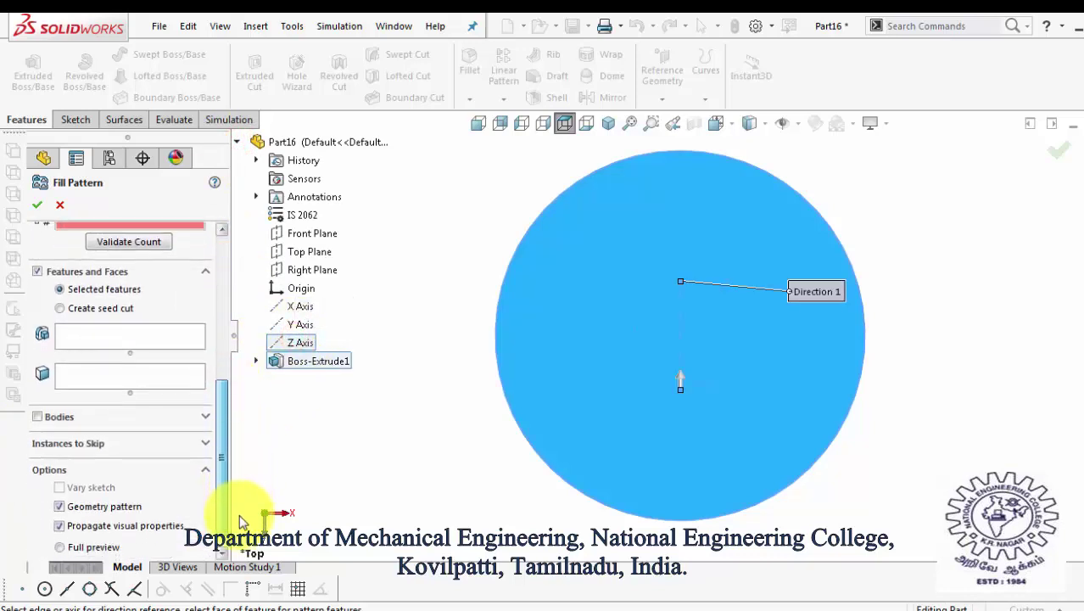
# - Switch to a generated round seed cut with a 25 mm diameter
pyautogui.click(104, 311)
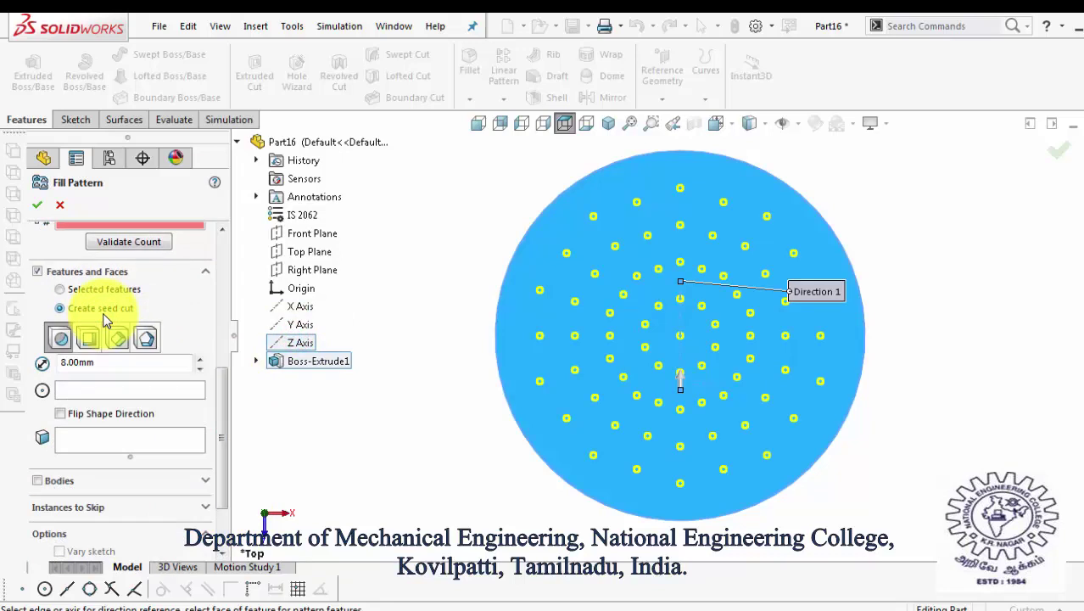
pyautogui.click(86, 339)
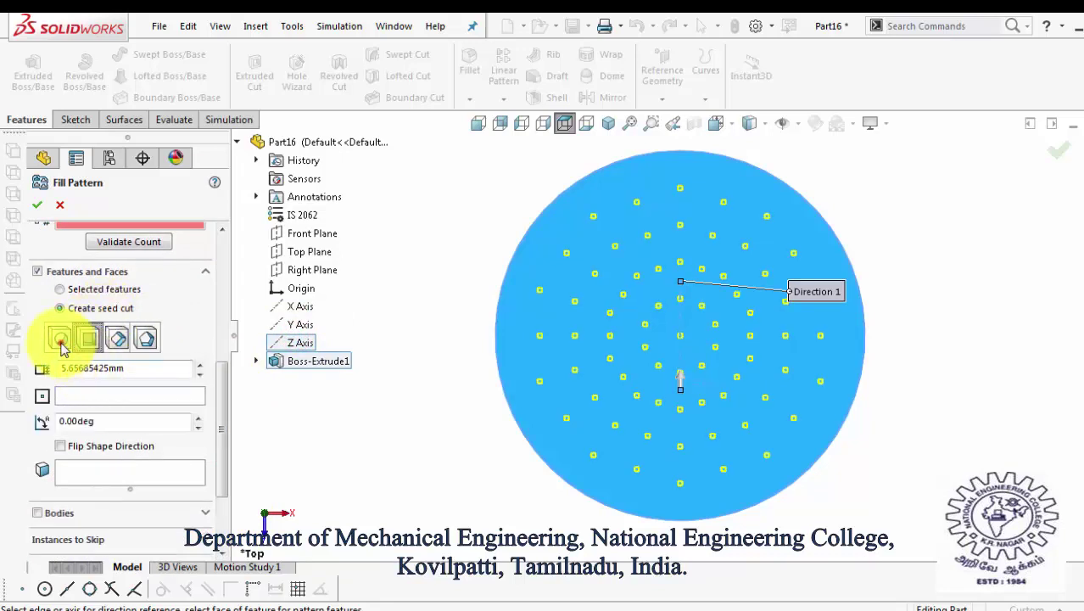
pyautogui.click(60, 340)
pyautogui.doubleClick(118, 363)
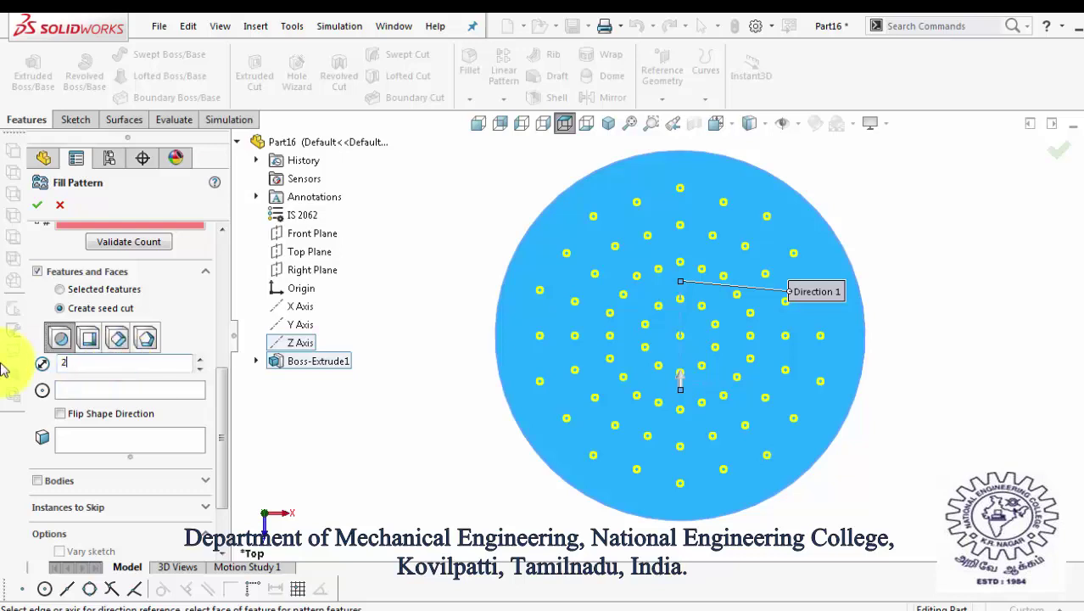
pyautogui.press('Return')
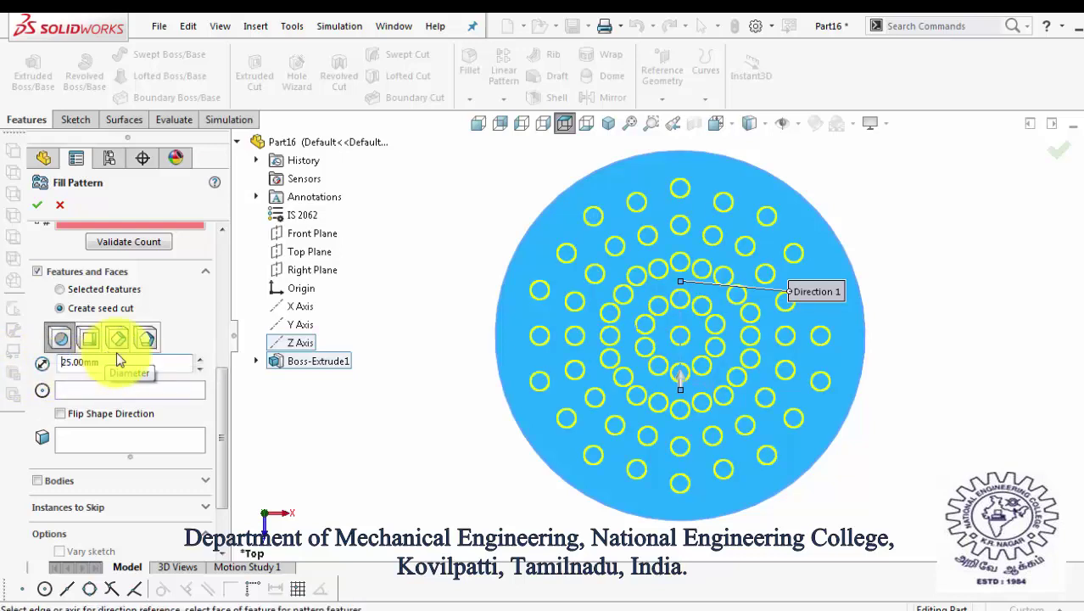
# - Compare polygon, square and circle seed shapes, then settle on the diamond seed cut
pyautogui.click(142, 343)
pyautogui.click(121, 338)
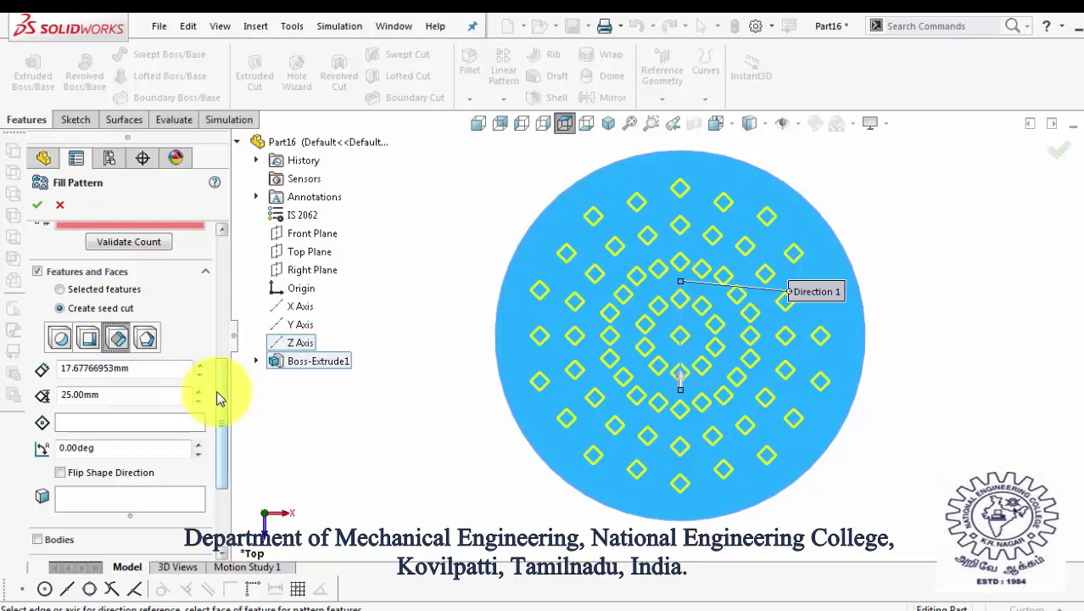
pyautogui.click(93, 339)
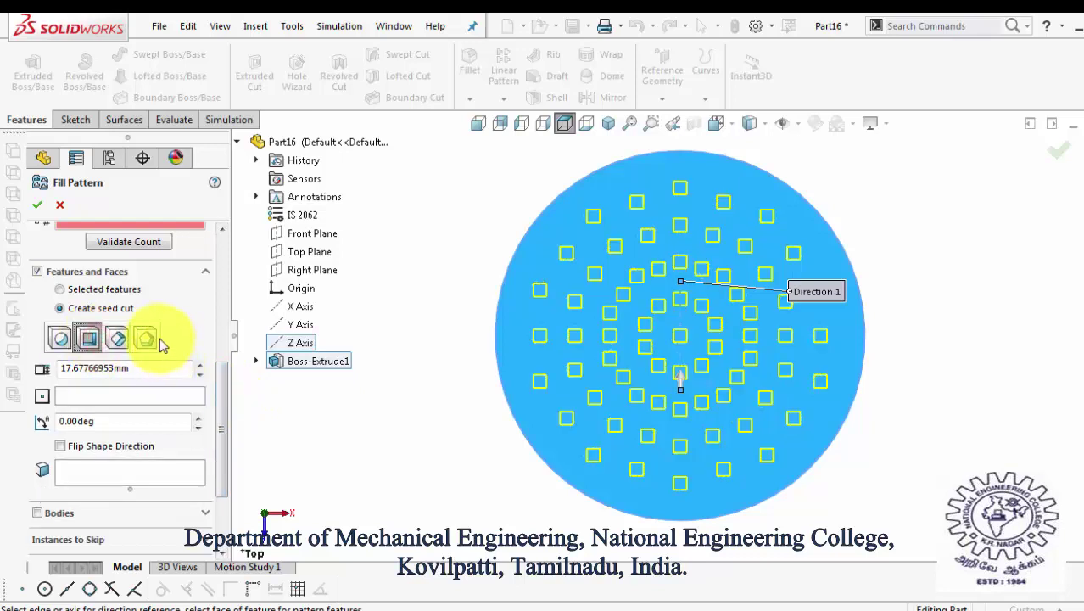
pyautogui.click(151, 339)
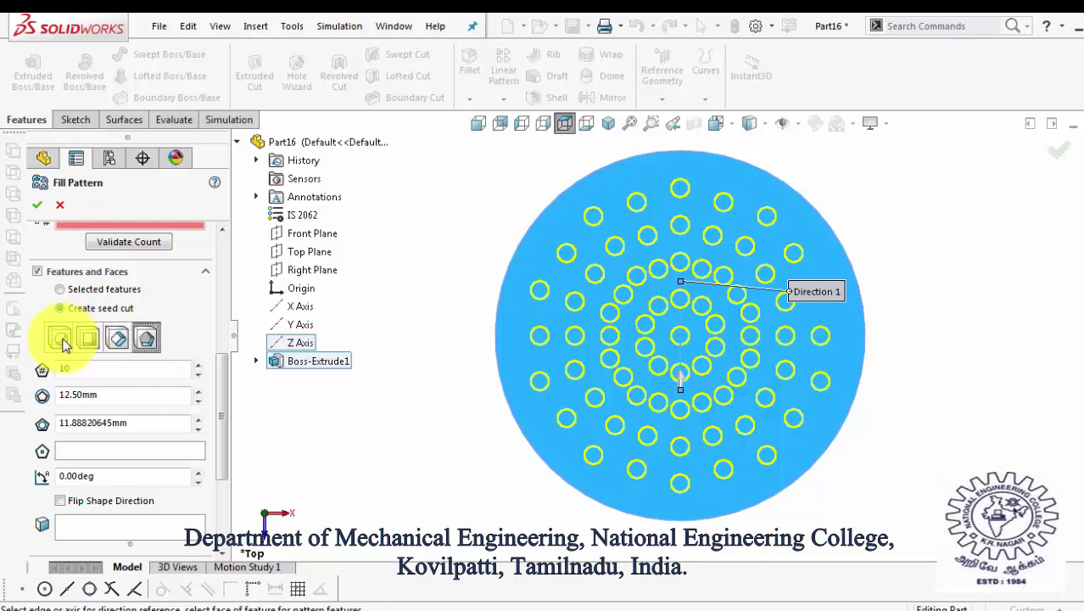
pyautogui.click(60, 338)
pyautogui.click(120, 338)
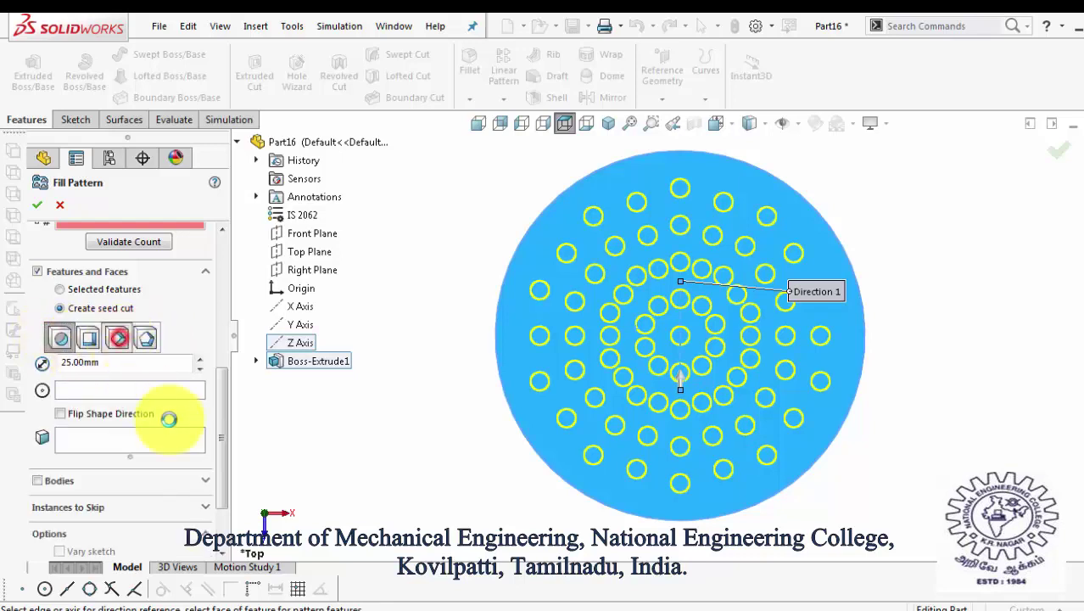
pyautogui.moveTo(221, 445); pyautogui.dragTo(227, 297)
# - Compare the square, circular and perforation layouts, then create Fill Pattern2 with the concentric circular layout
pyautogui.click(116, 296)
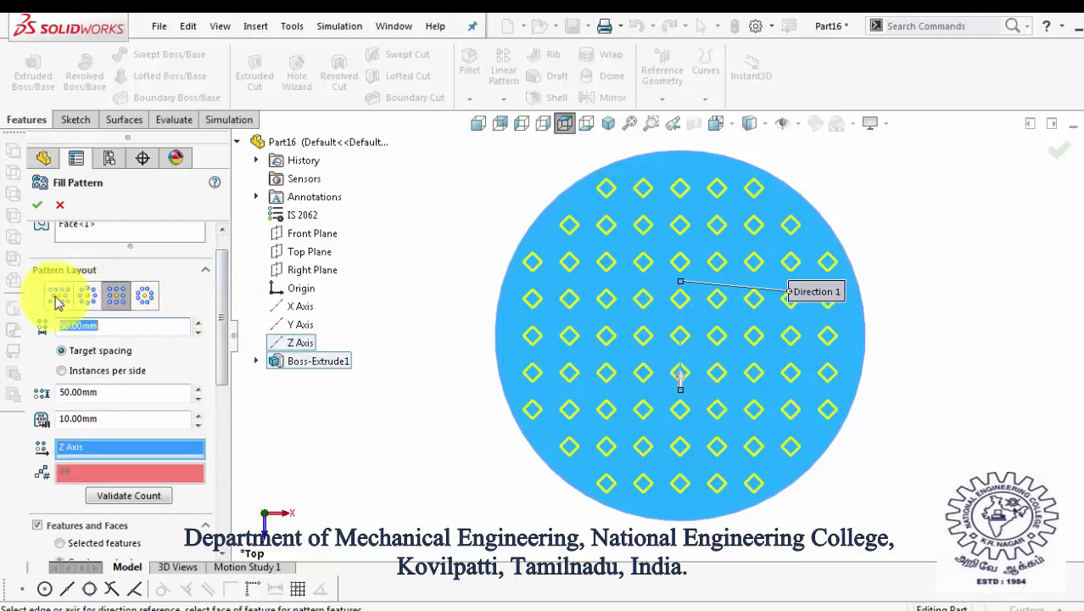
pyautogui.click(85, 296)
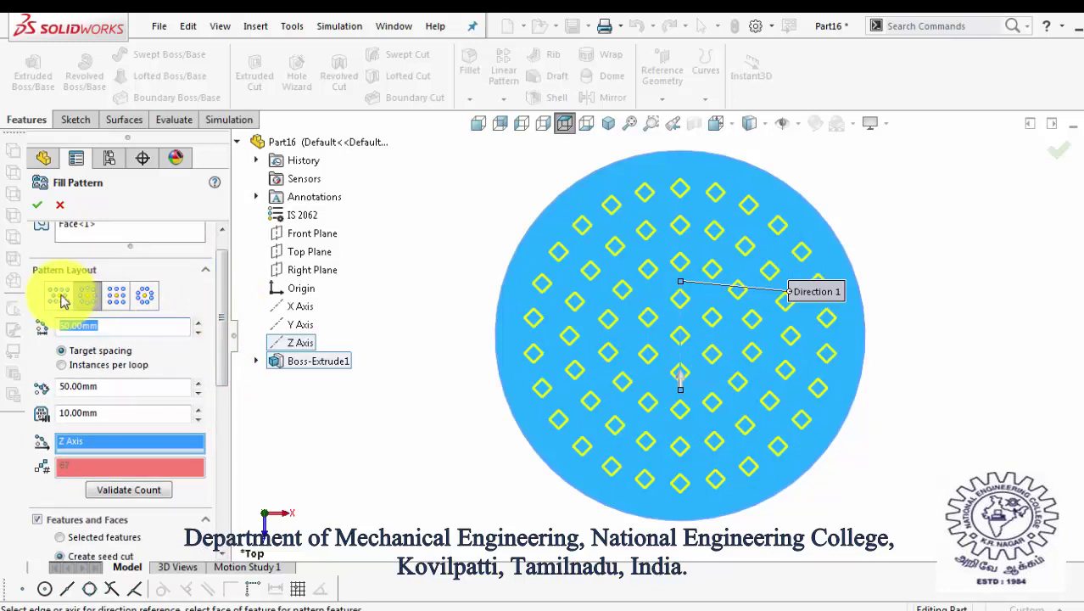
pyautogui.click(59, 296)
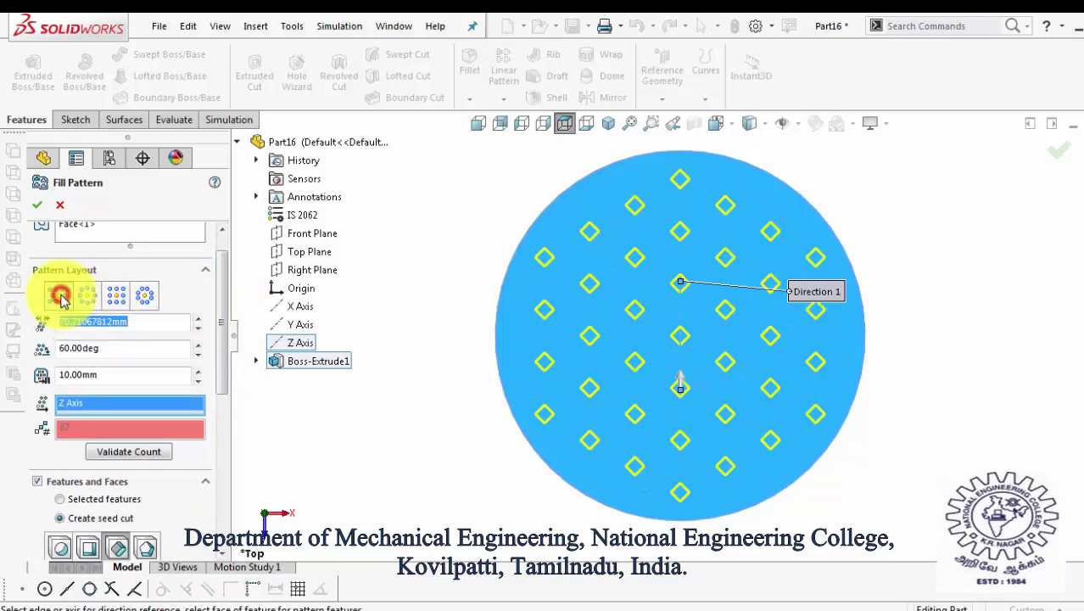
pyautogui.click(115, 297)
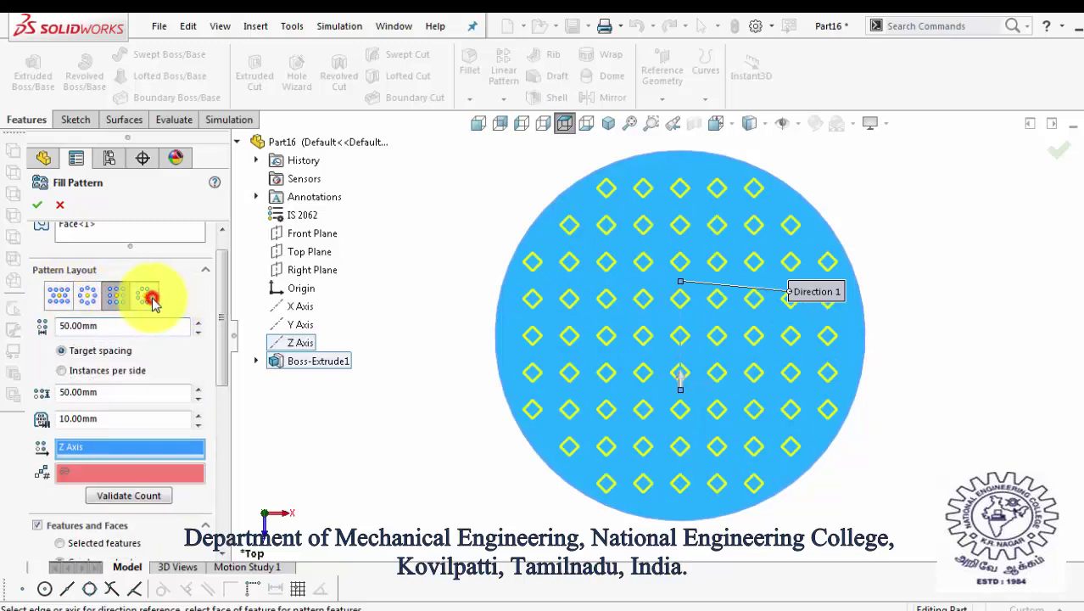
pyautogui.click(153, 299)
pyautogui.click(37, 204)
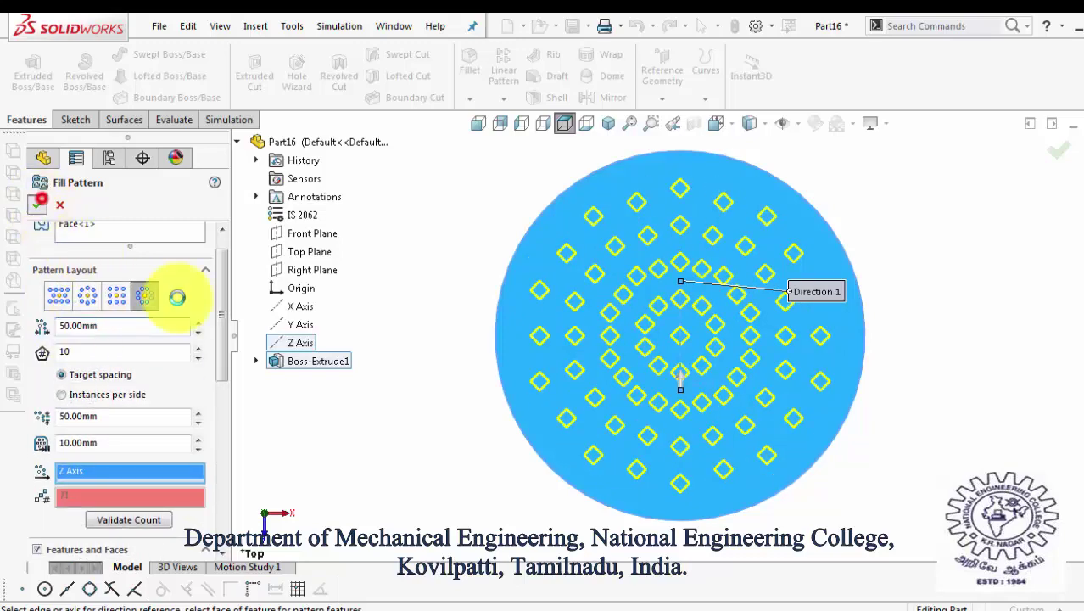
pyautogui.click(939, 348)
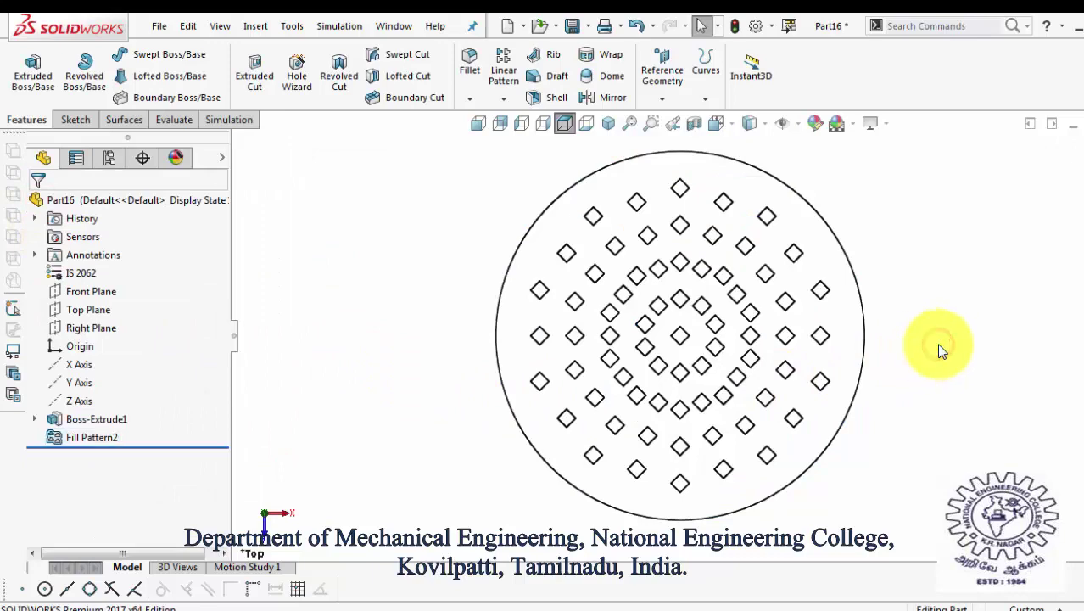